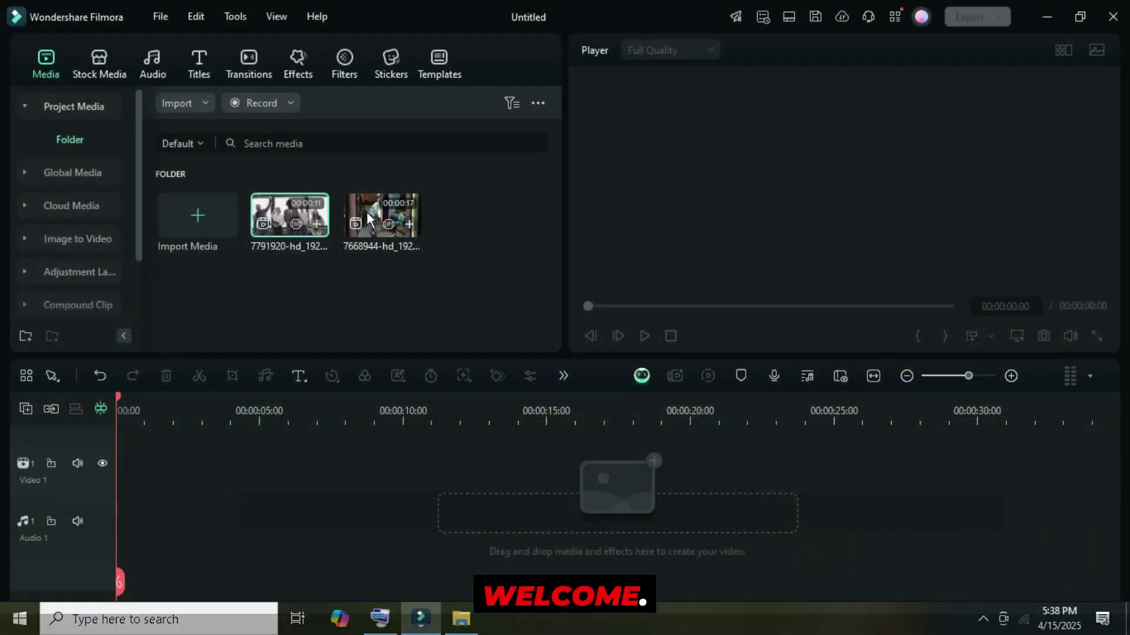
# - Place the 7668944 clip on Video 1, preview it, and park the playhead at 00:00:04:20
pyautogui.moveTo(366, 212); pyautogui.dragTo(160, 471)
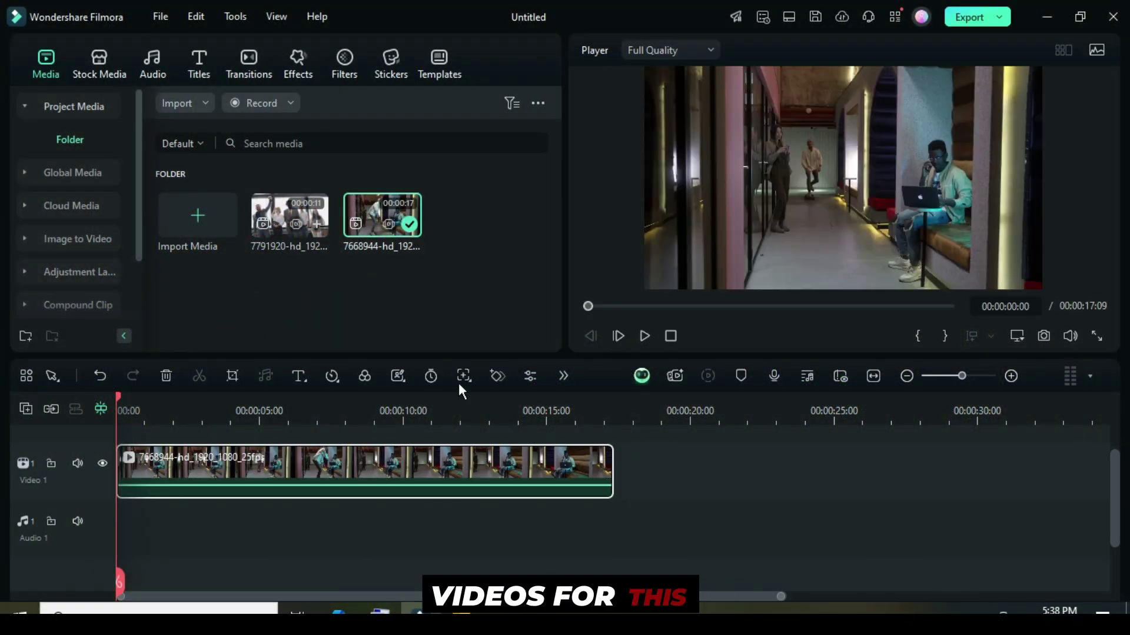
pyautogui.click(642, 340)
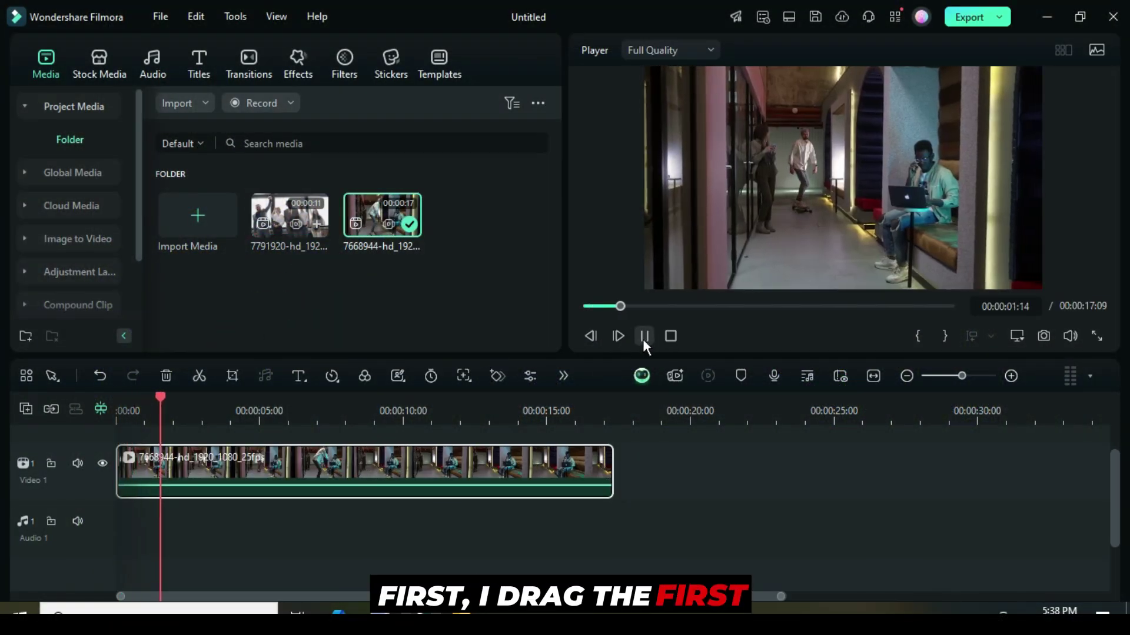
pyautogui.click(643, 339)
pyautogui.moveTo(177, 394); pyautogui.dragTo(253, 398)
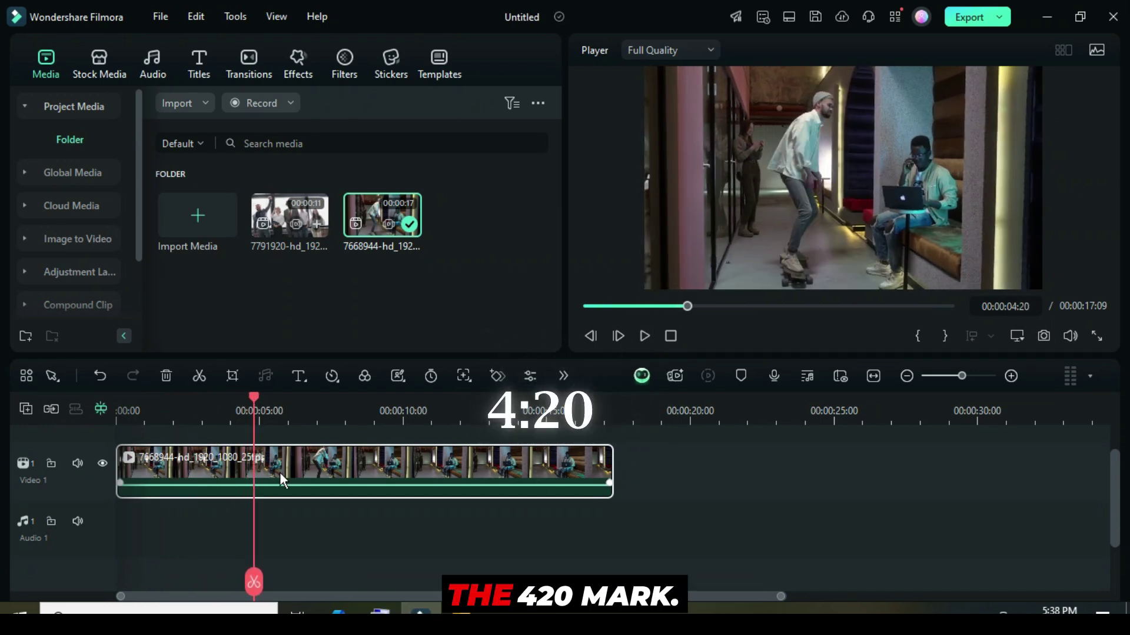
pyautogui.scroll(1, 280, 472)
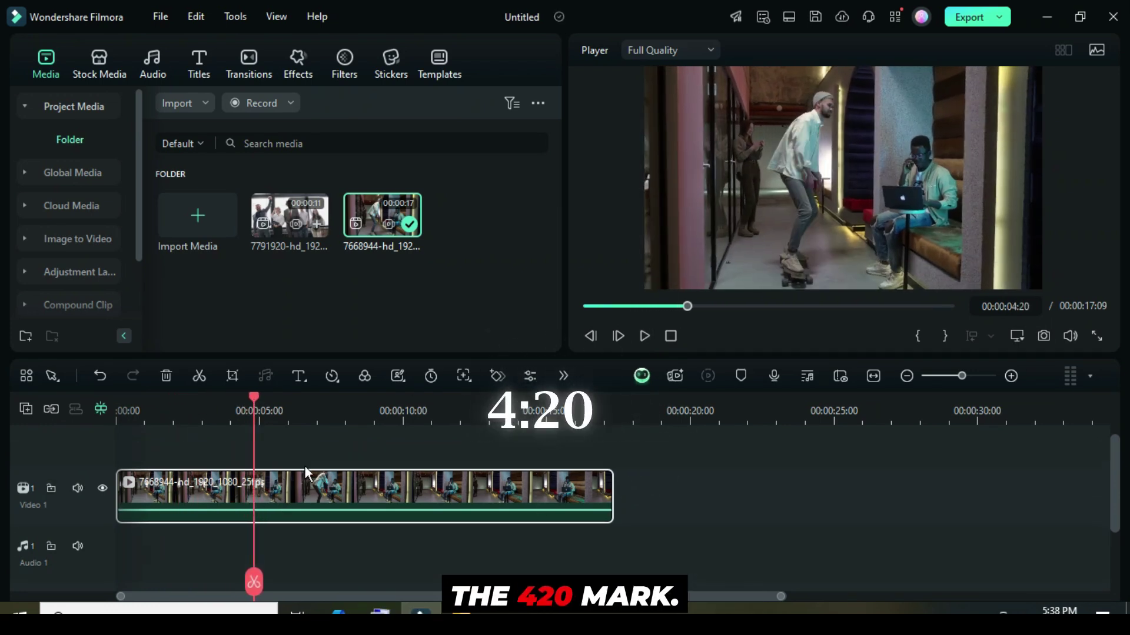
pyautogui.rightClick(285, 495)
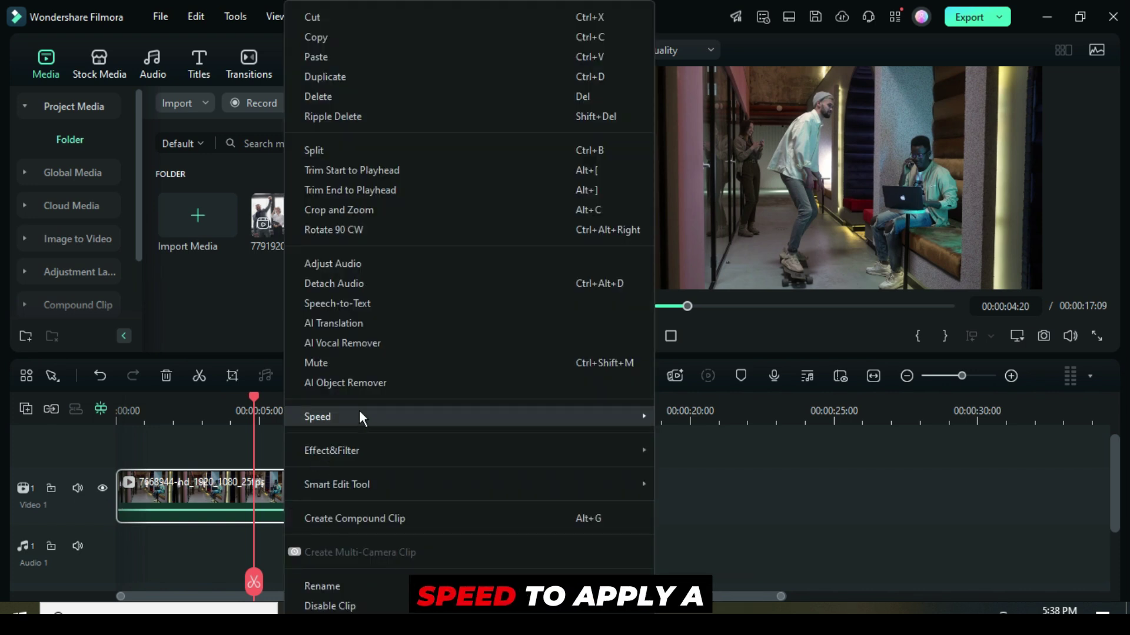
# - Add a freeze frame at 00:00:04:20 via Speed and shorten it
pyautogui.moveTo(427, 415)
pyautogui.click(719, 436)
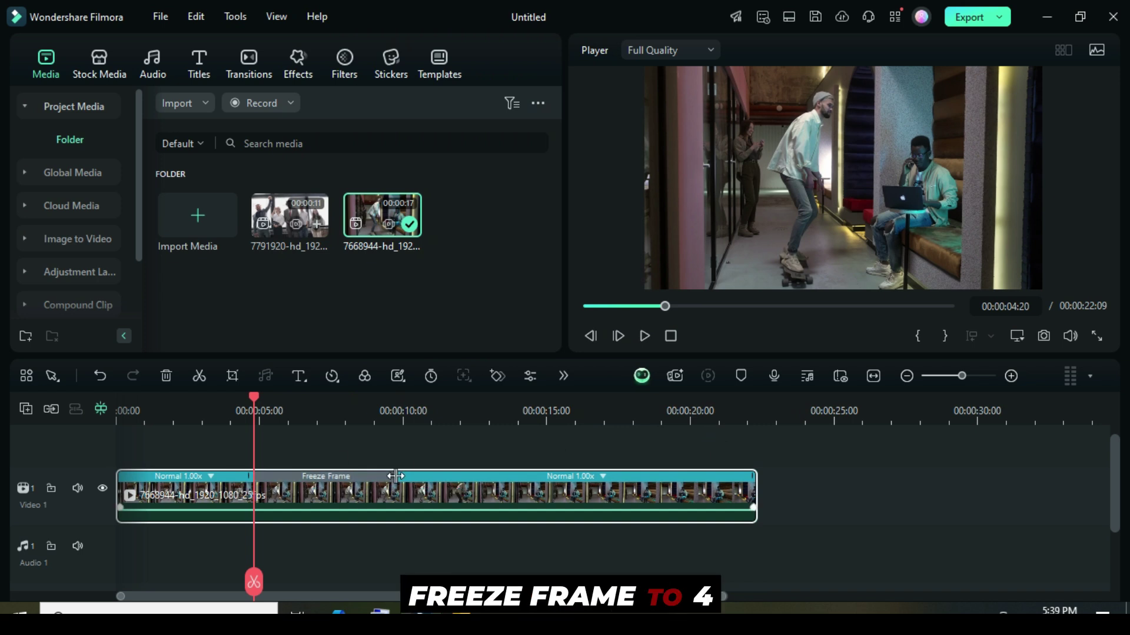
pyautogui.moveTo(395, 476); pyautogui.dragTo(365, 475)
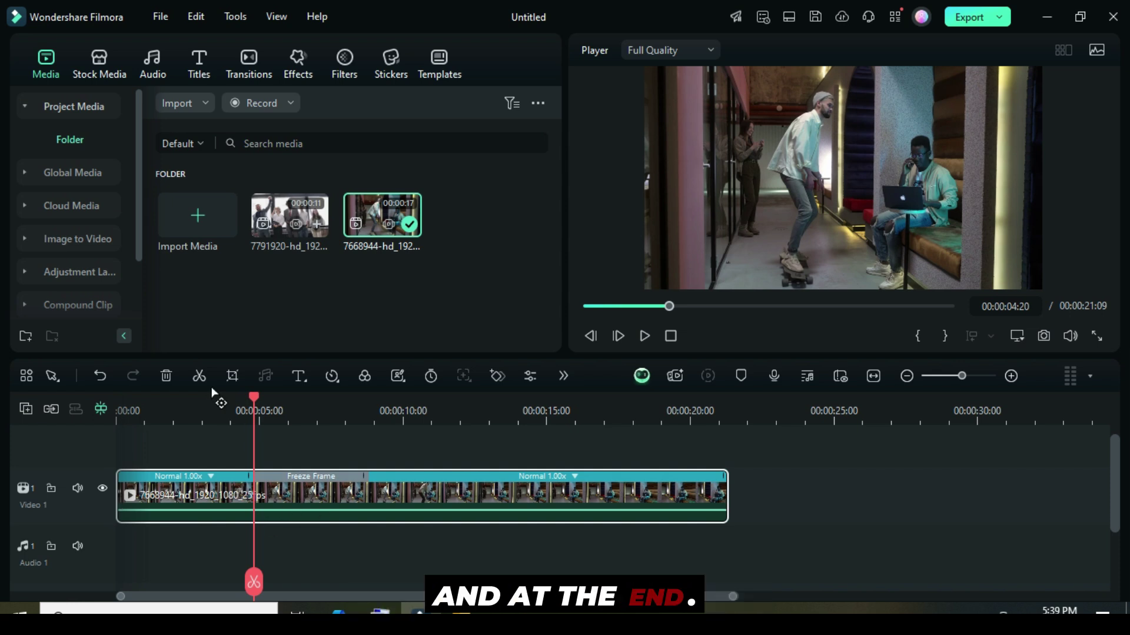
# - Split at the freeze frame's end and delete the footage after it, ending at 00:00:08:20
pyautogui.click(200, 376)
pyautogui.moveTo(252, 400); pyautogui.dragTo(368, 419)
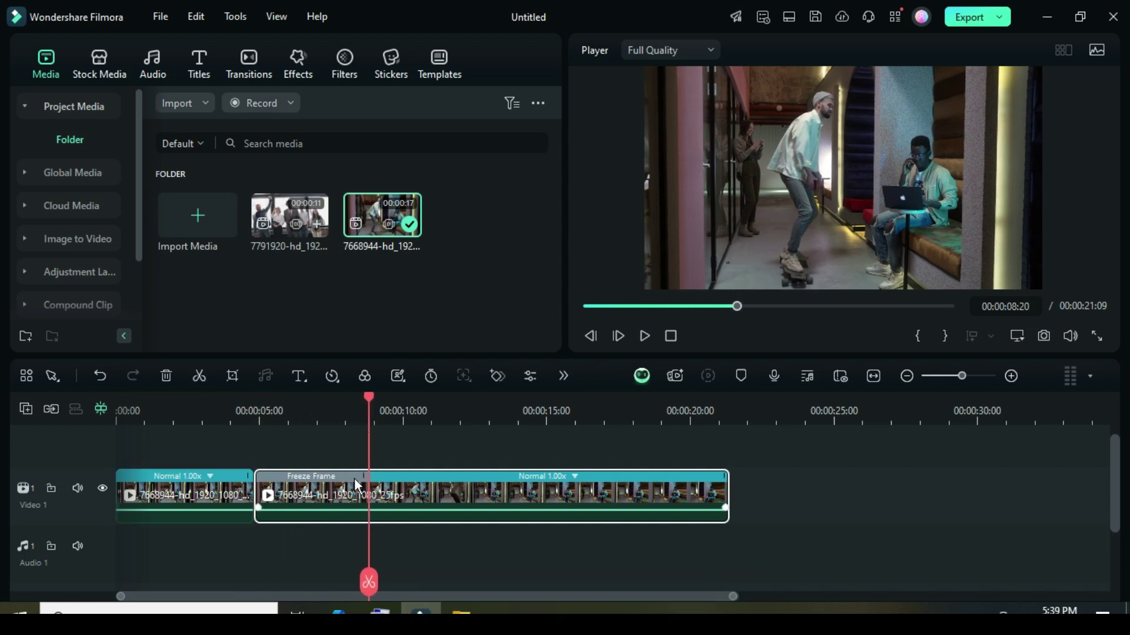
pyautogui.click(195, 380)
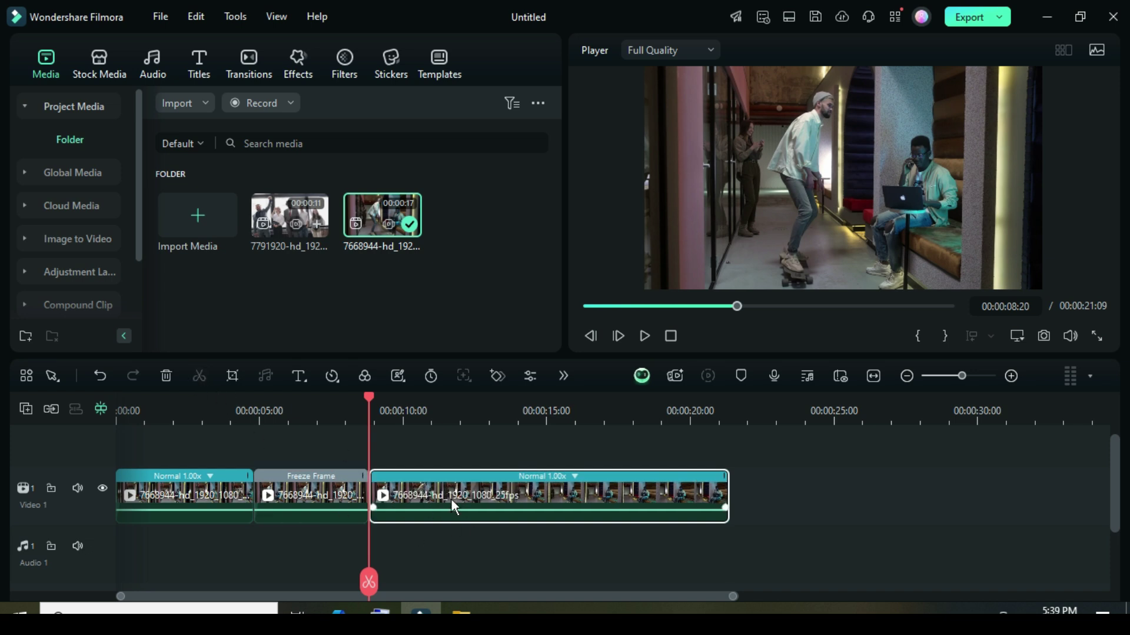
pyautogui.click(165, 378)
pyautogui.click(585, 306)
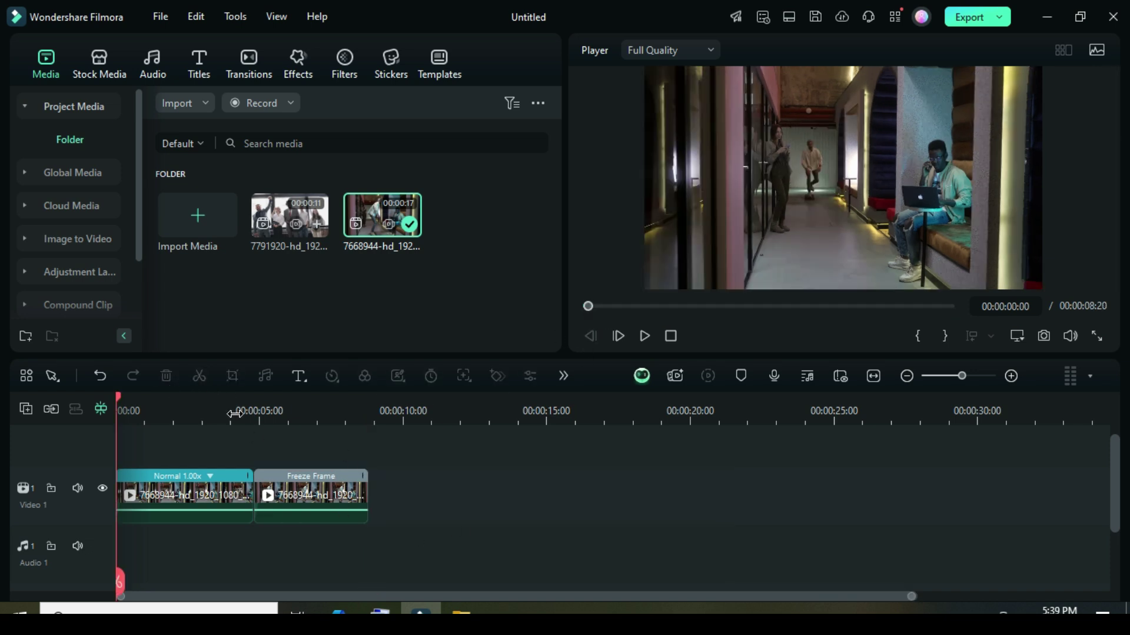
pyautogui.scroll(2, 279, 414)
# - Copy the Freeze Frame clip on Video 1
pyautogui.scroll(-1, 279, 414)
pyautogui.click(382, 493)
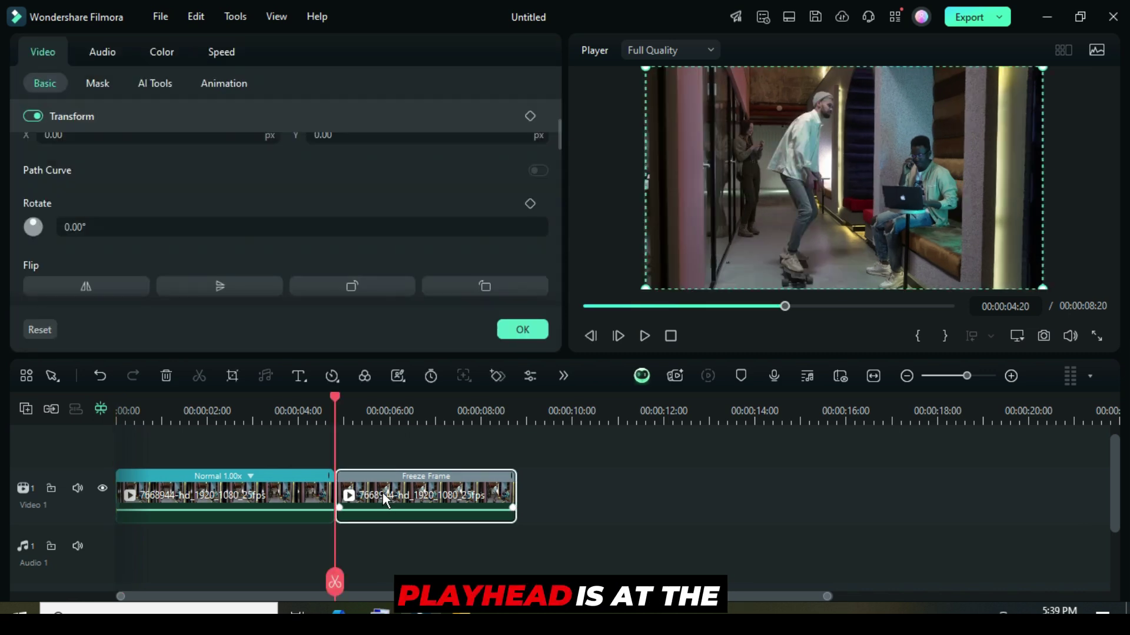
pyautogui.click(517, 329)
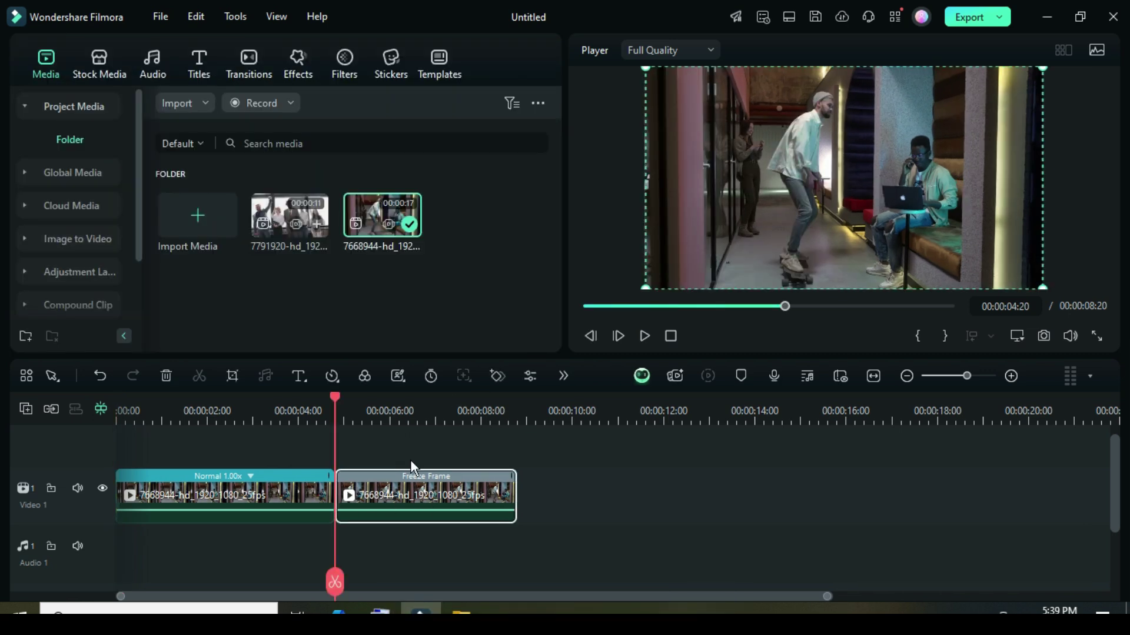
pyautogui.rightClick(388, 497)
pyautogui.click(429, 37)
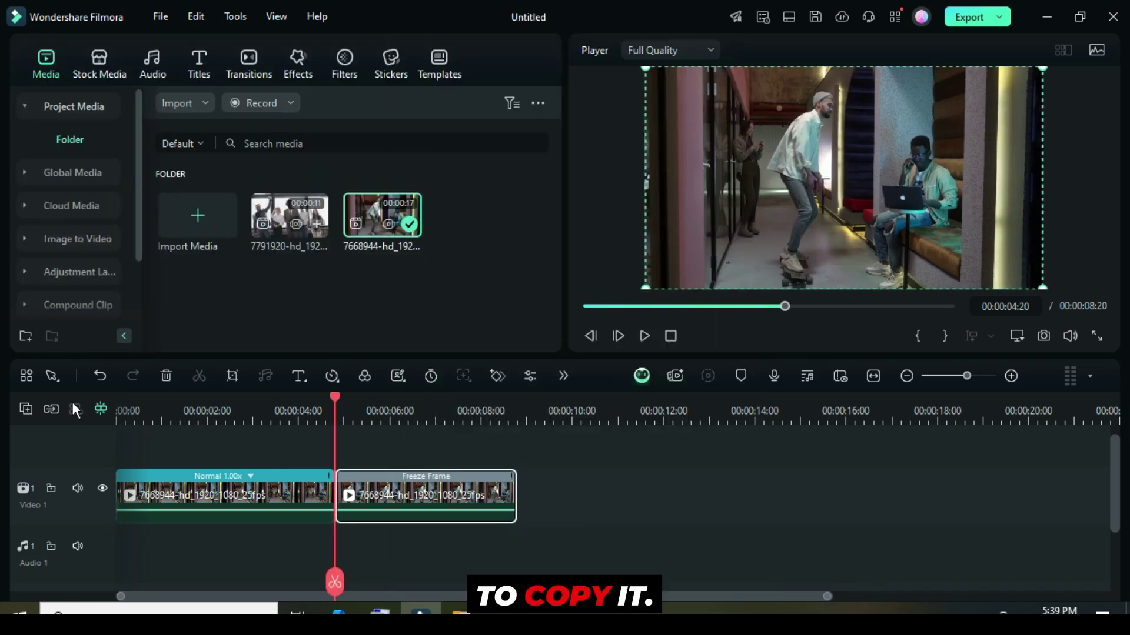
# - Add a Video 2 track and paste the freeze frame copy onto it above the original
pyautogui.click(23, 408)
pyautogui.click(51, 431)
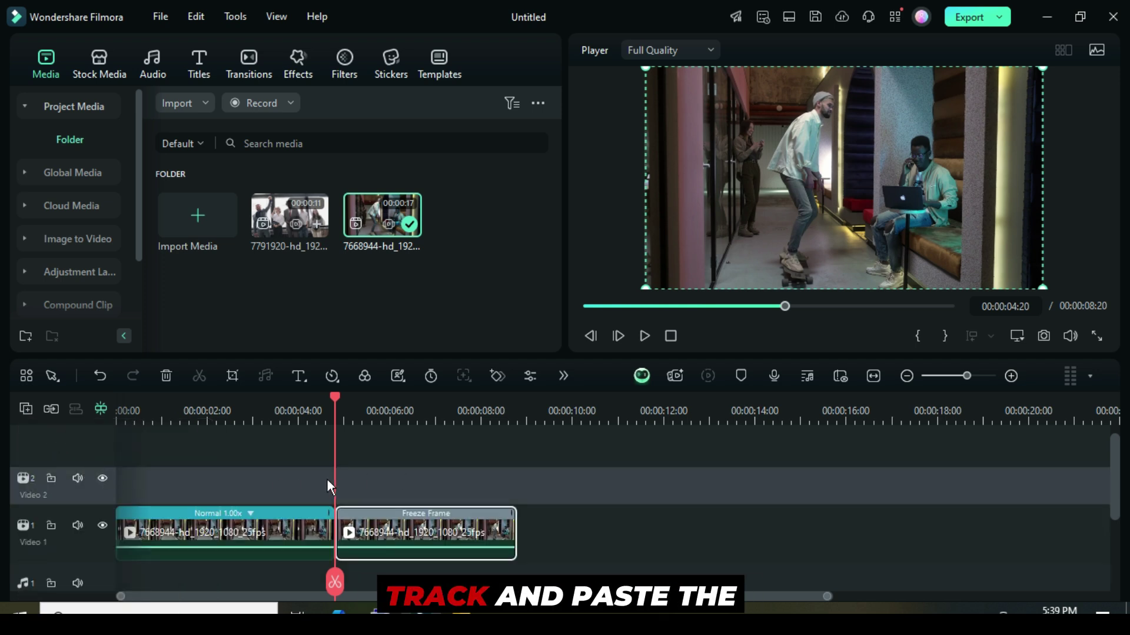
pyautogui.rightClick(351, 480)
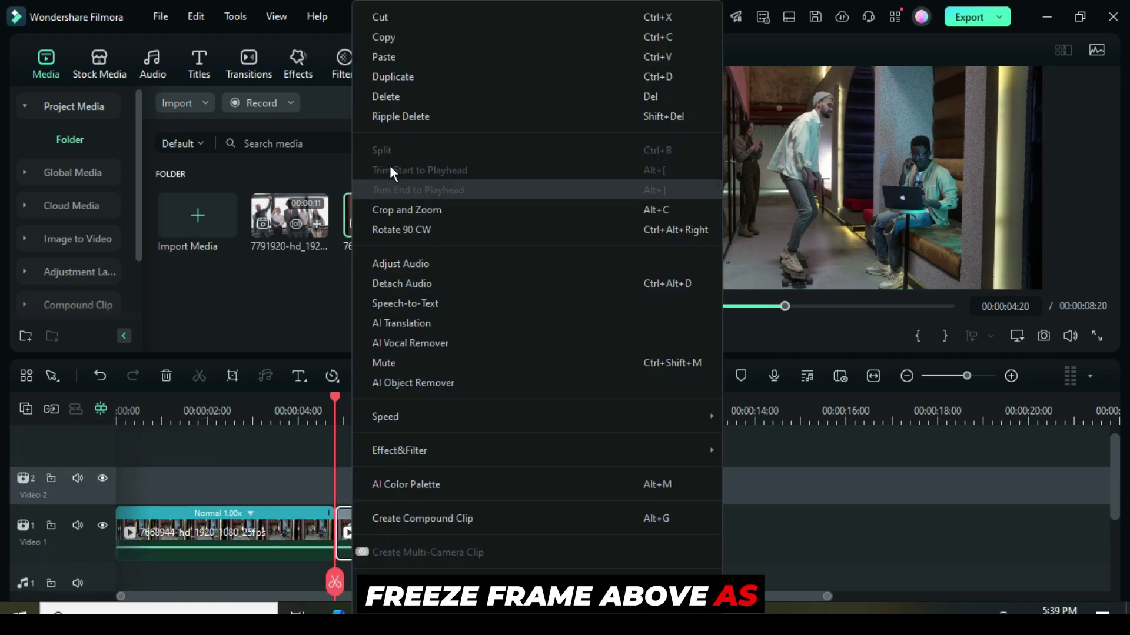
pyautogui.click(400, 57)
pyautogui.scroll(-1, 435, 499)
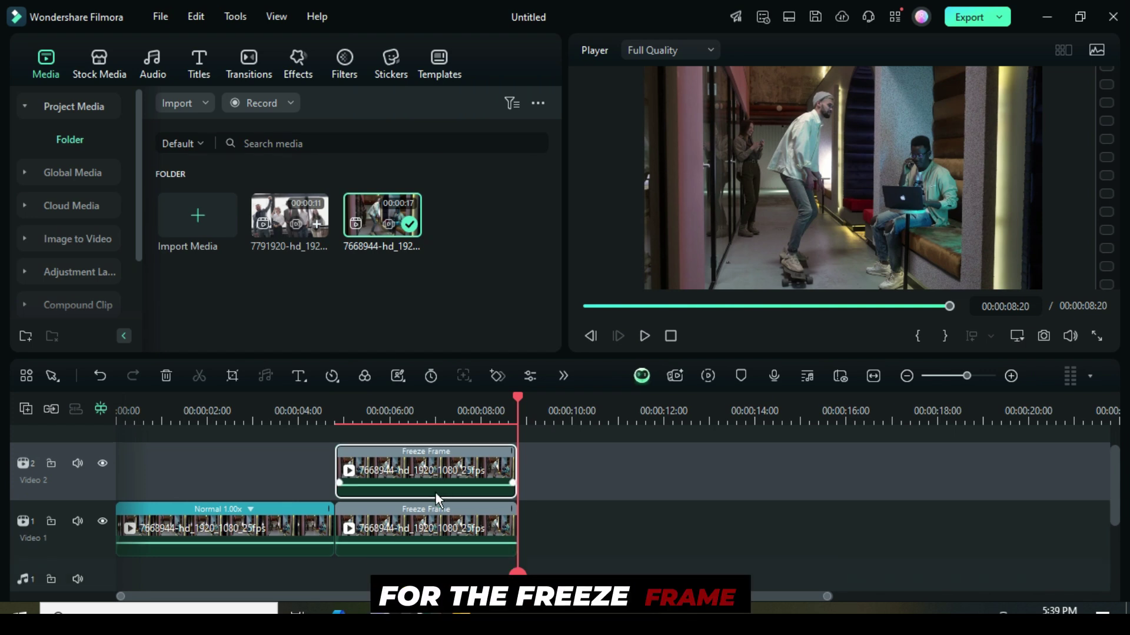
pyautogui.click(300, 69)
# - Apply the Border effect to the freeze frame copy on Video 2
pyautogui.click(460, 104)
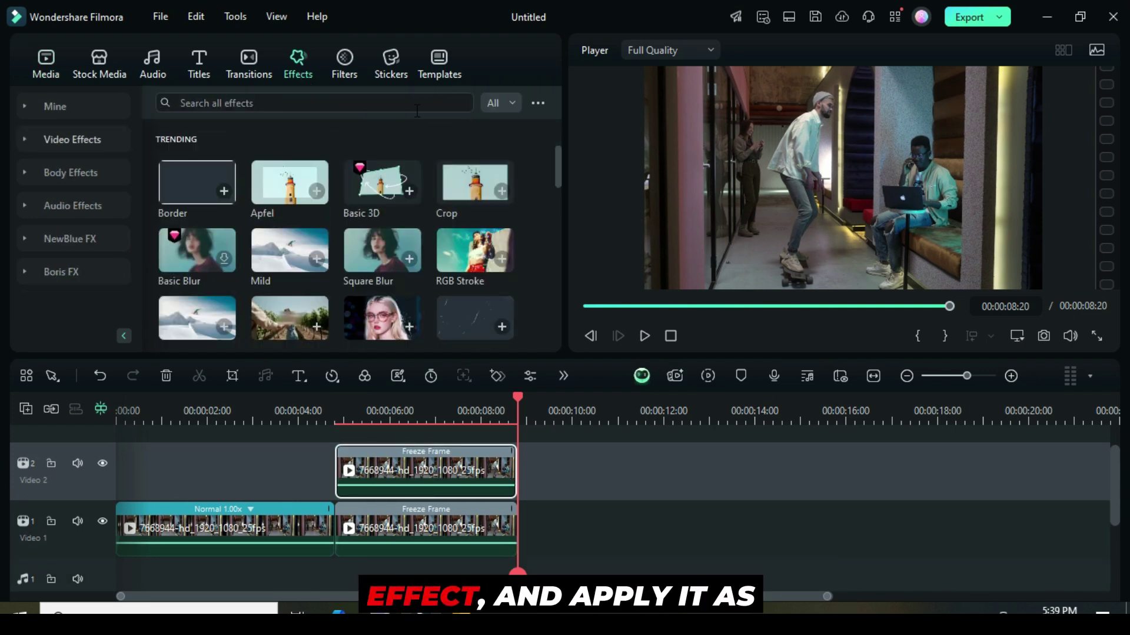
pyautogui.moveTo(179, 188); pyautogui.dragTo(366, 475)
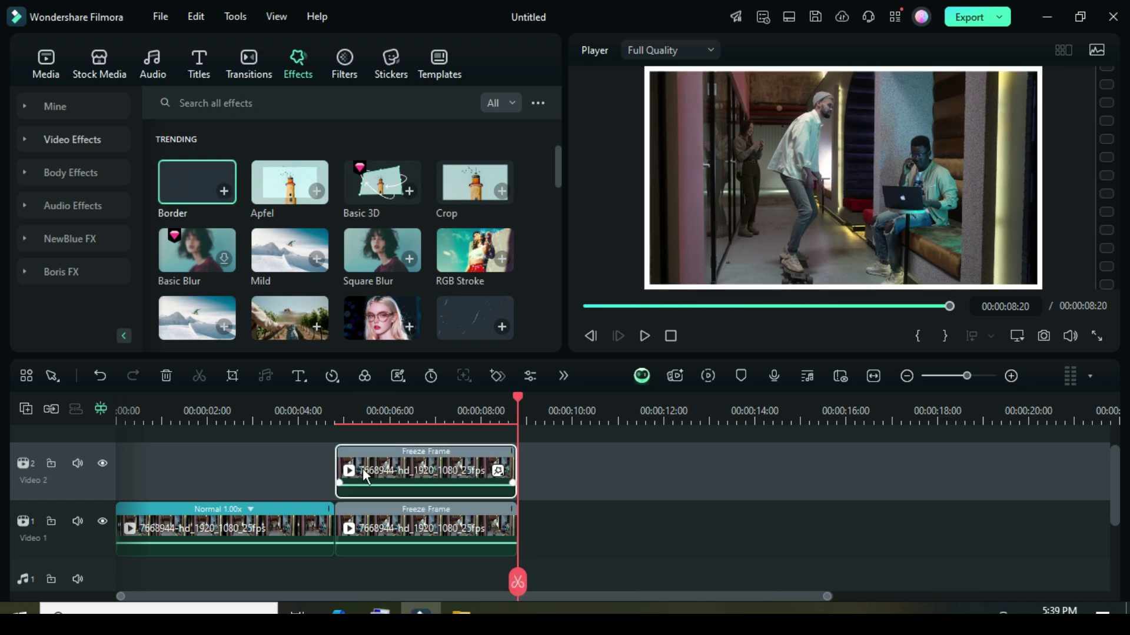
pyautogui.doubleClick(389, 465)
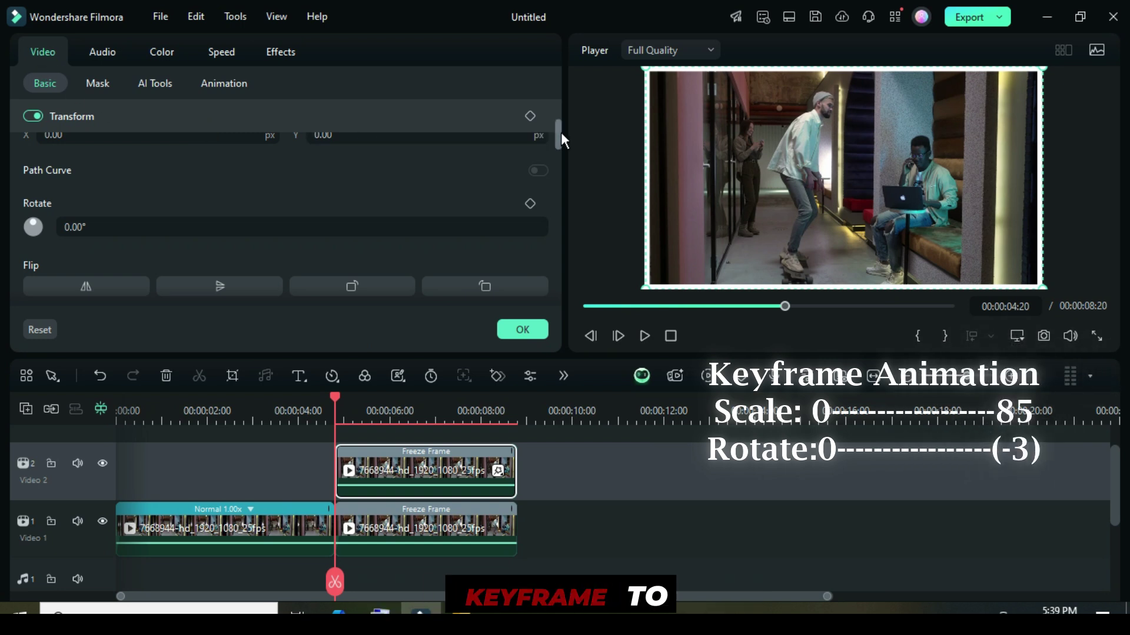
# - Keyframe the top freeze frame near its end to 85% scale and -3° rotation
pyautogui.moveTo(560, 131); pyautogui.dragTo(564, 83)
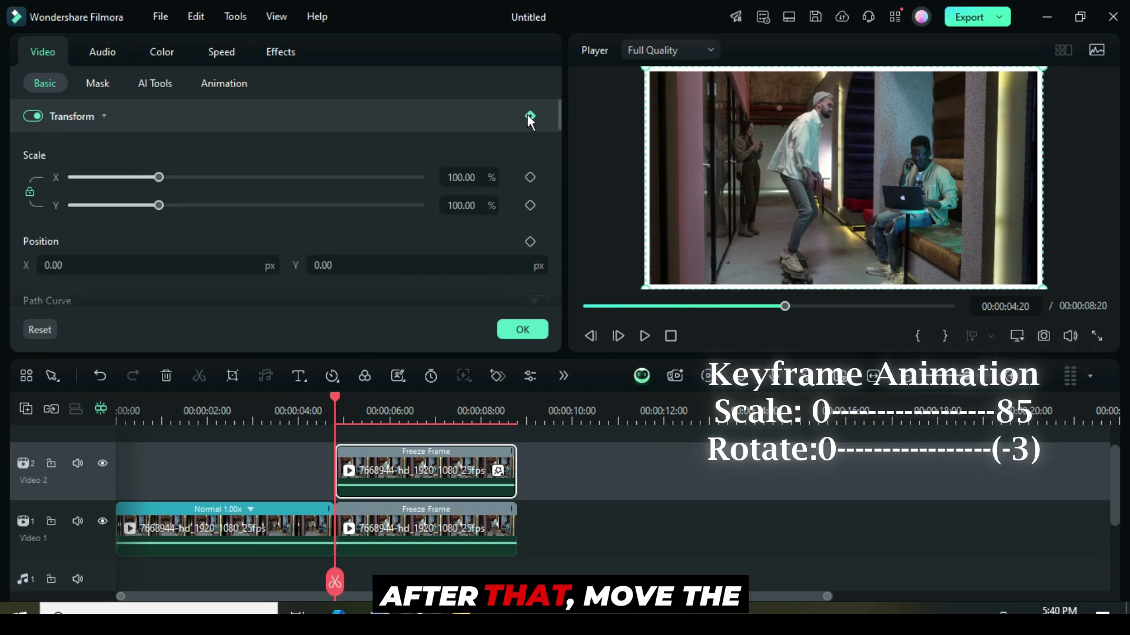
pyautogui.moveTo(337, 400); pyautogui.dragTo(513, 397)
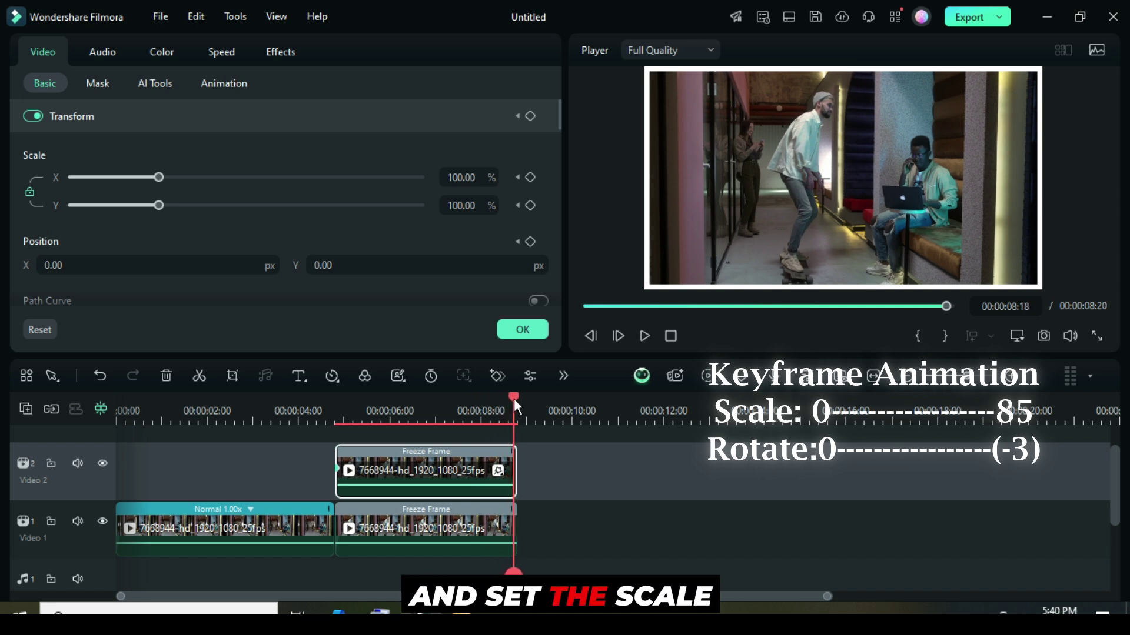
pyautogui.click(530, 116)
pyautogui.click(477, 176)
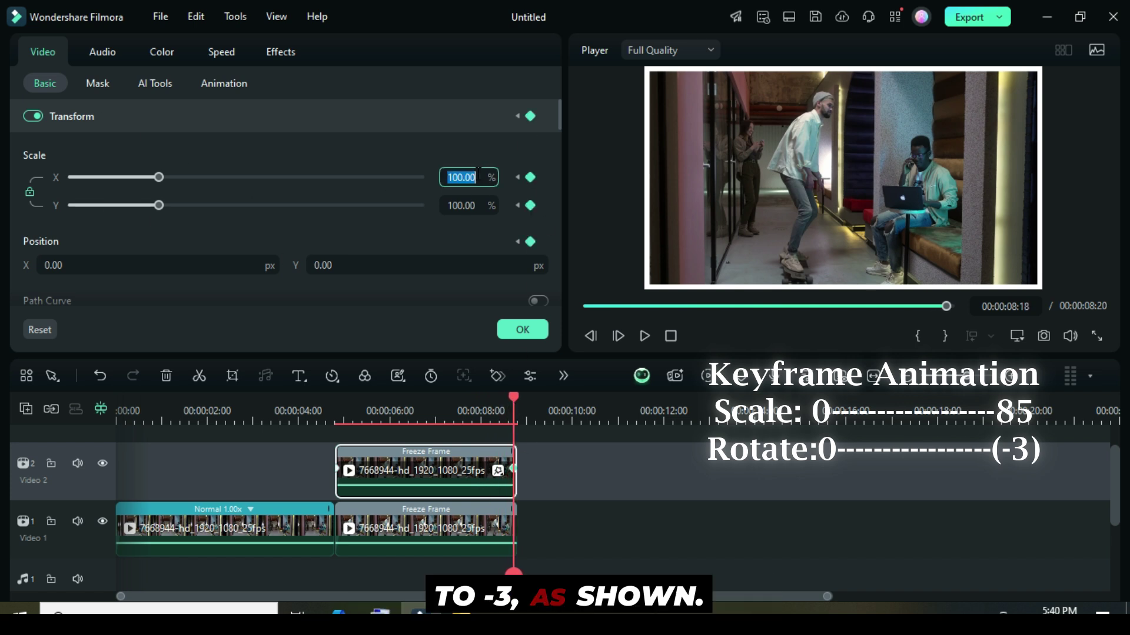
pyautogui.write('856')
pyautogui.press('Return')
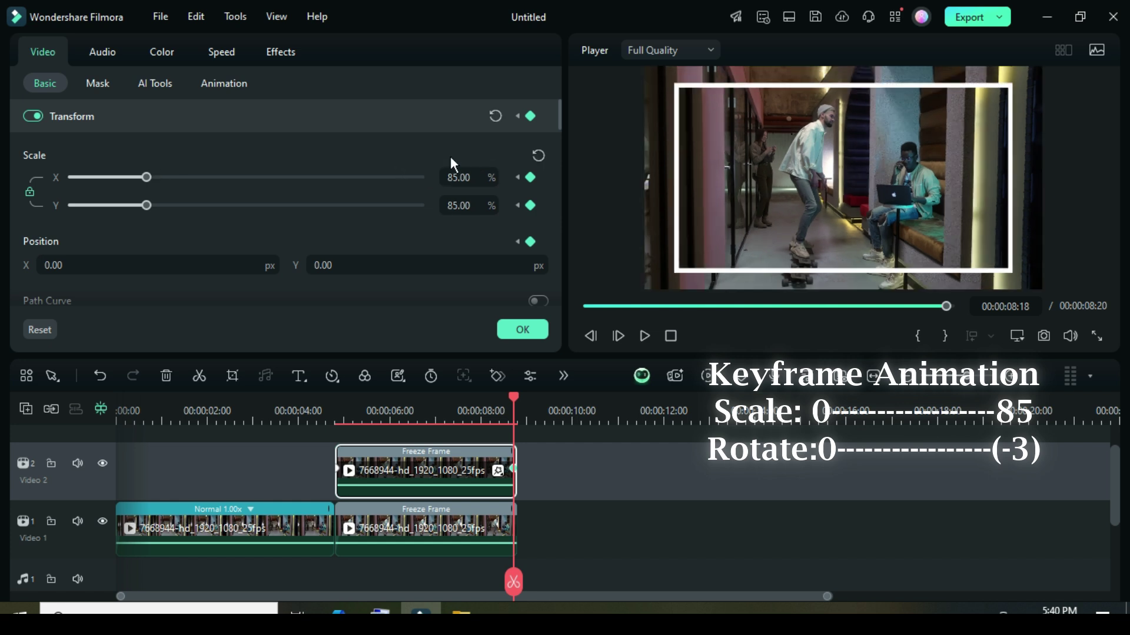
pyautogui.moveTo(558, 112); pyautogui.dragTo(558, 135)
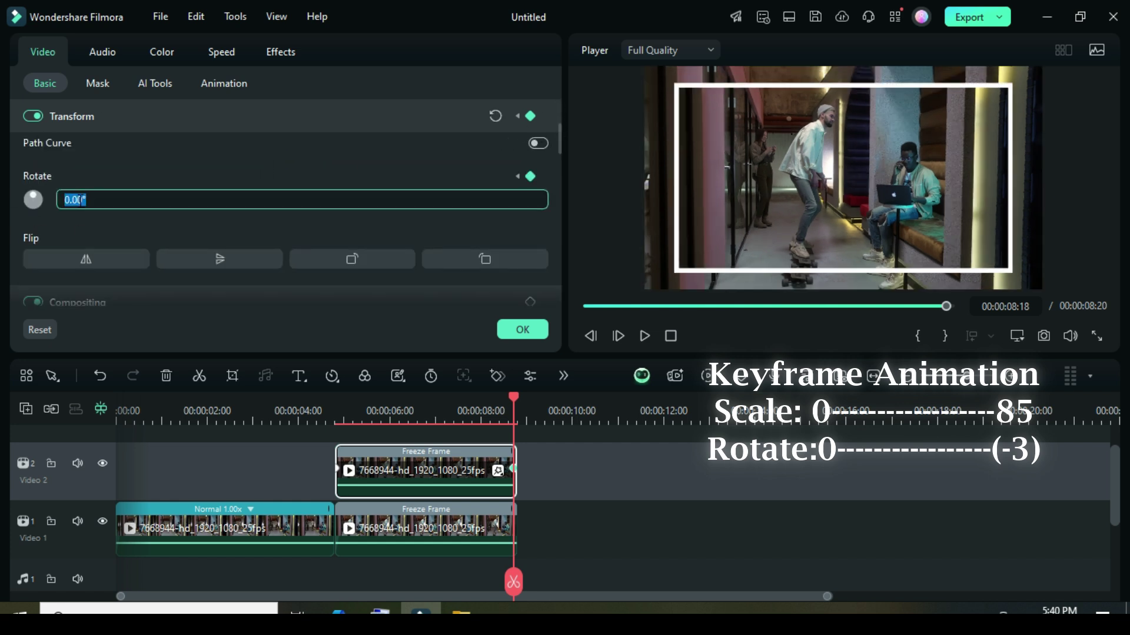
pyautogui.press('Return')
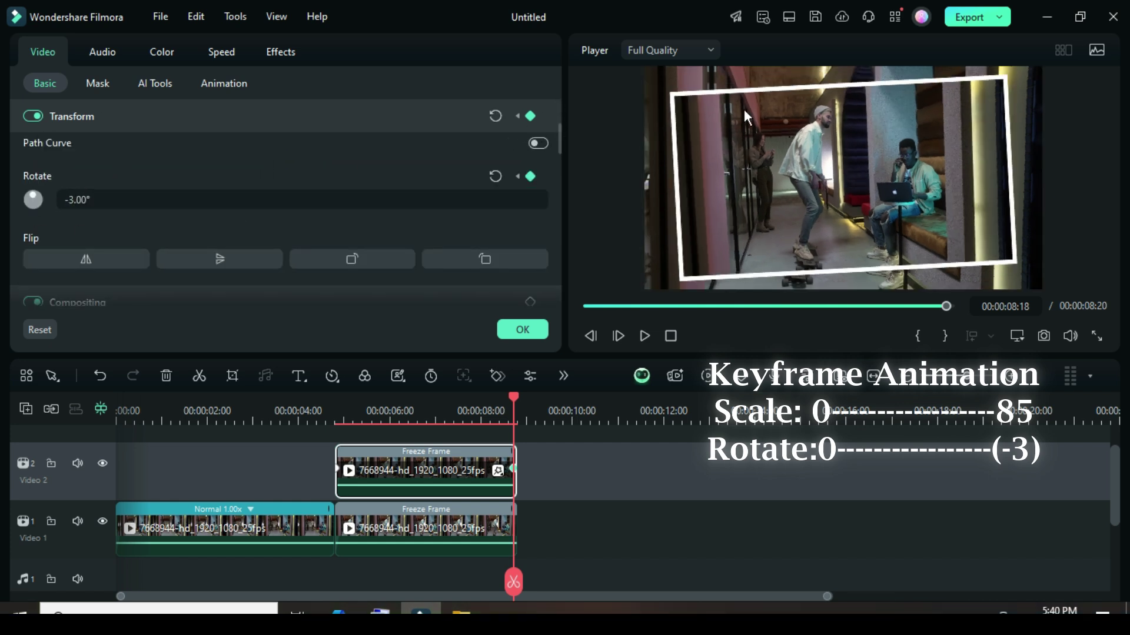
pyautogui.click(607, 306)
pyautogui.click(406, 530)
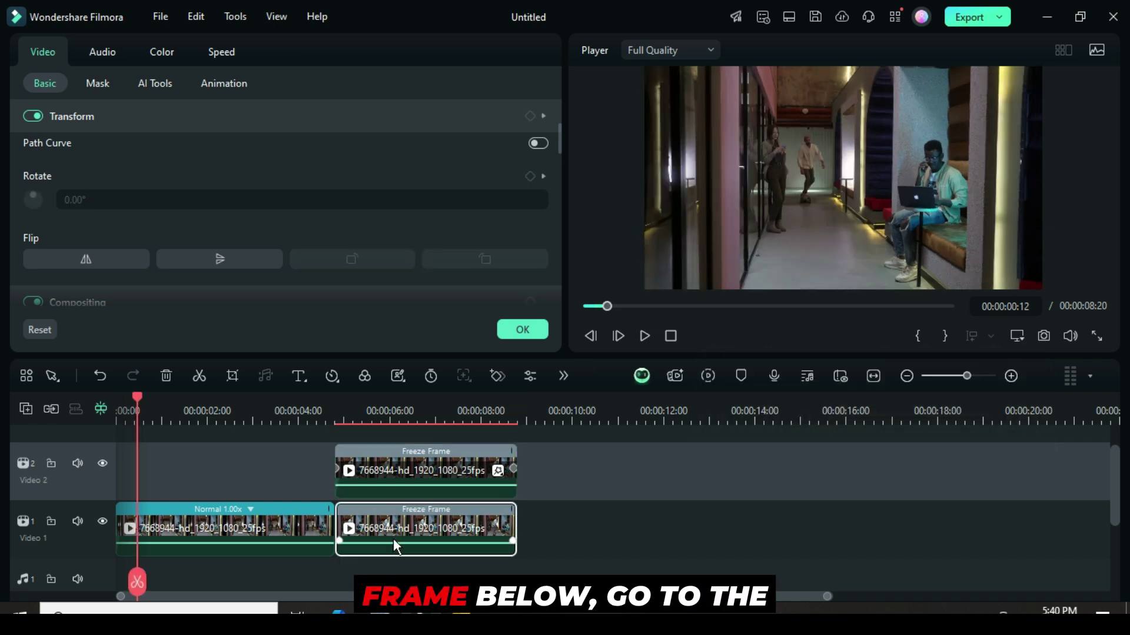
# - Apply Square Blur to the Video 1 freeze frame and set its Size to 4
pyautogui.click(523, 329)
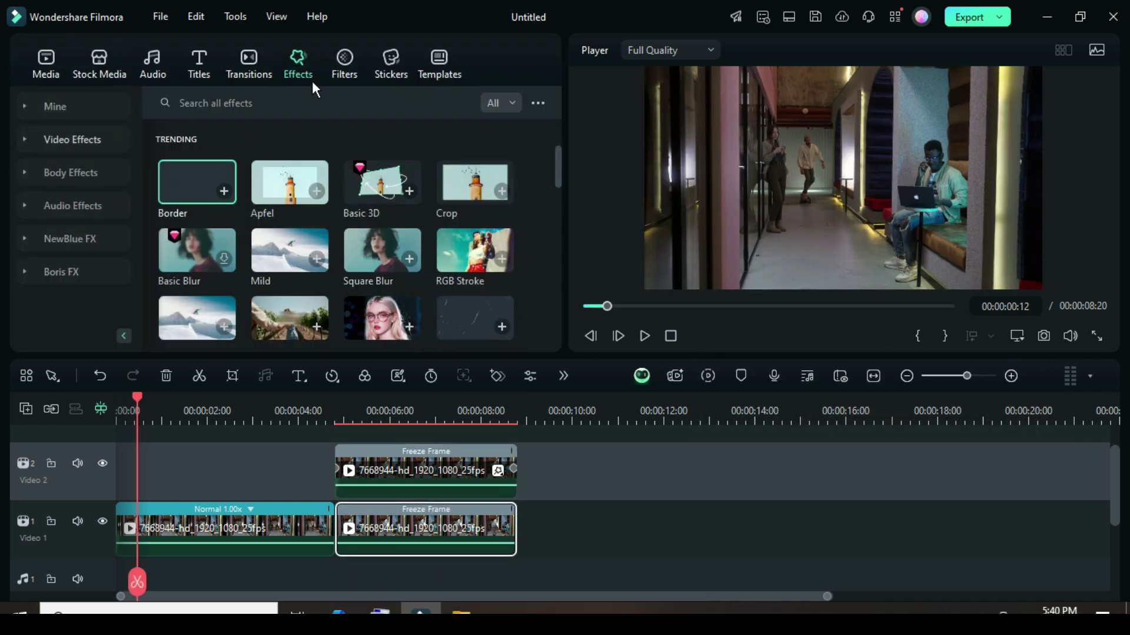
pyautogui.moveTo(376, 264); pyautogui.dragTo(364, 534)
pyautogui.doubleClick(385, 525)
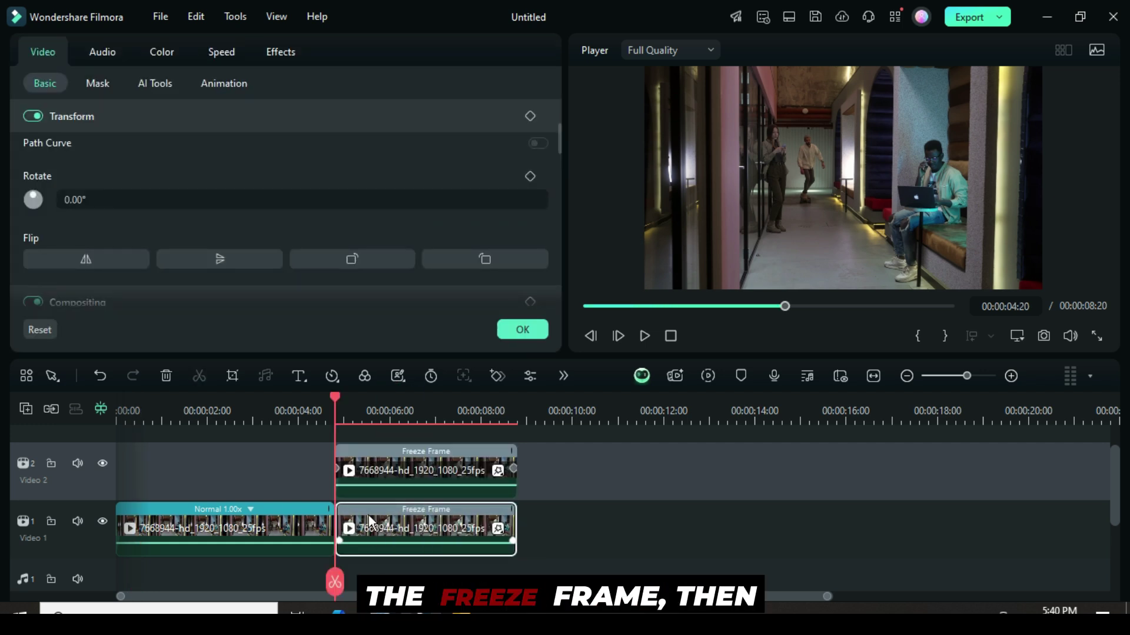
pyautogui.click(276, 51)
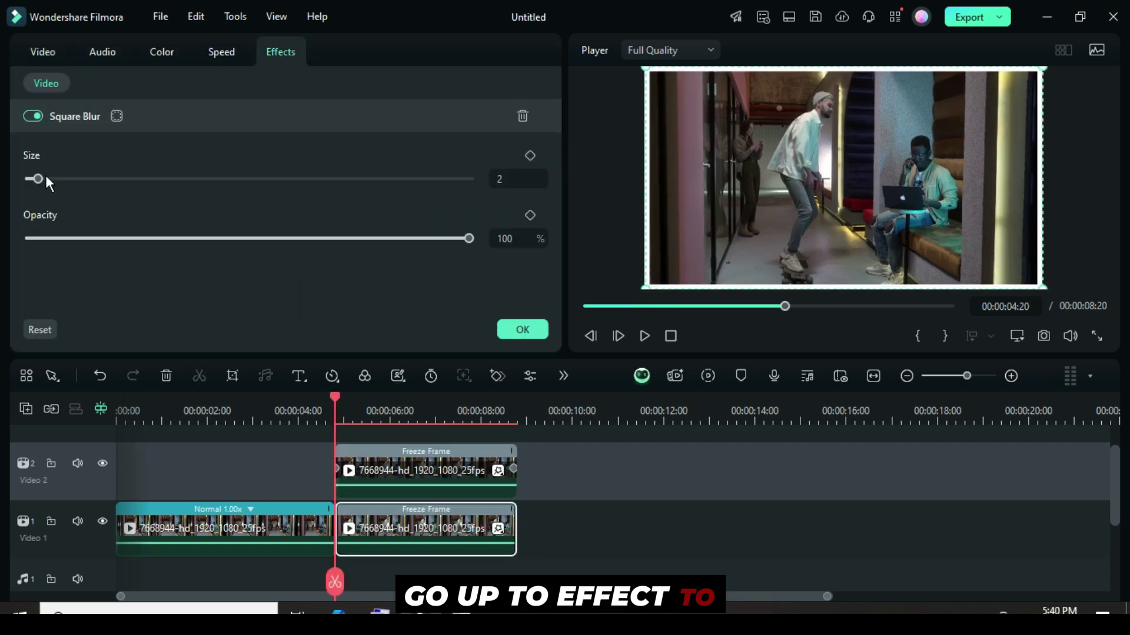
pyautogui.doubleClick(513, 185)
pyautogui.write('4')
pyautogui.press('Return')
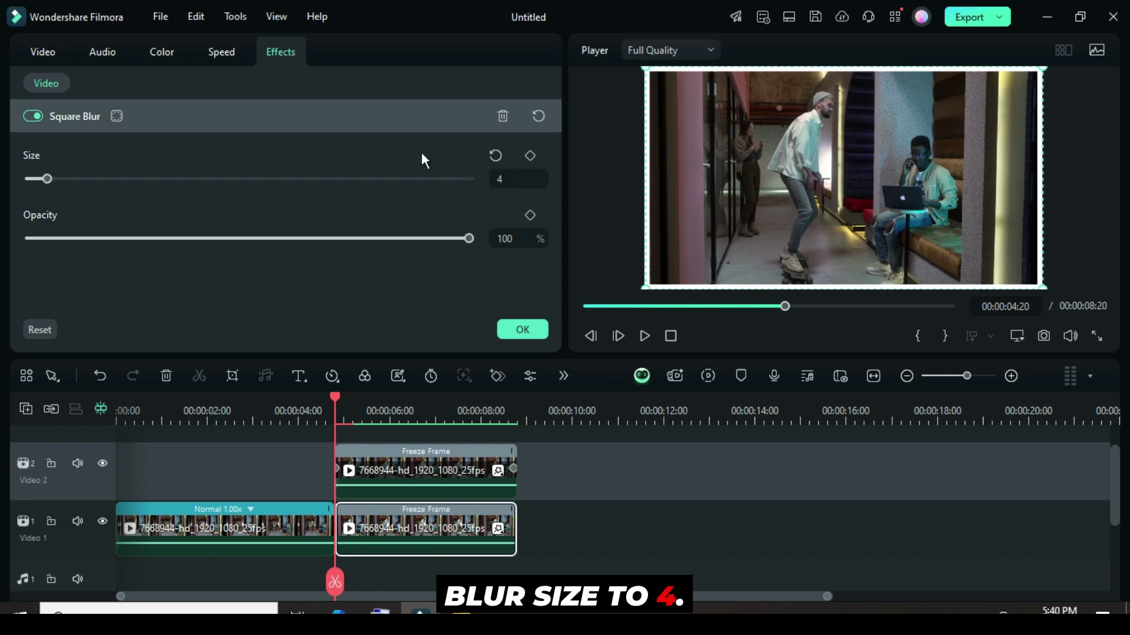
pyautogui.click(517, 326)
pyautogui.click(584, 306)
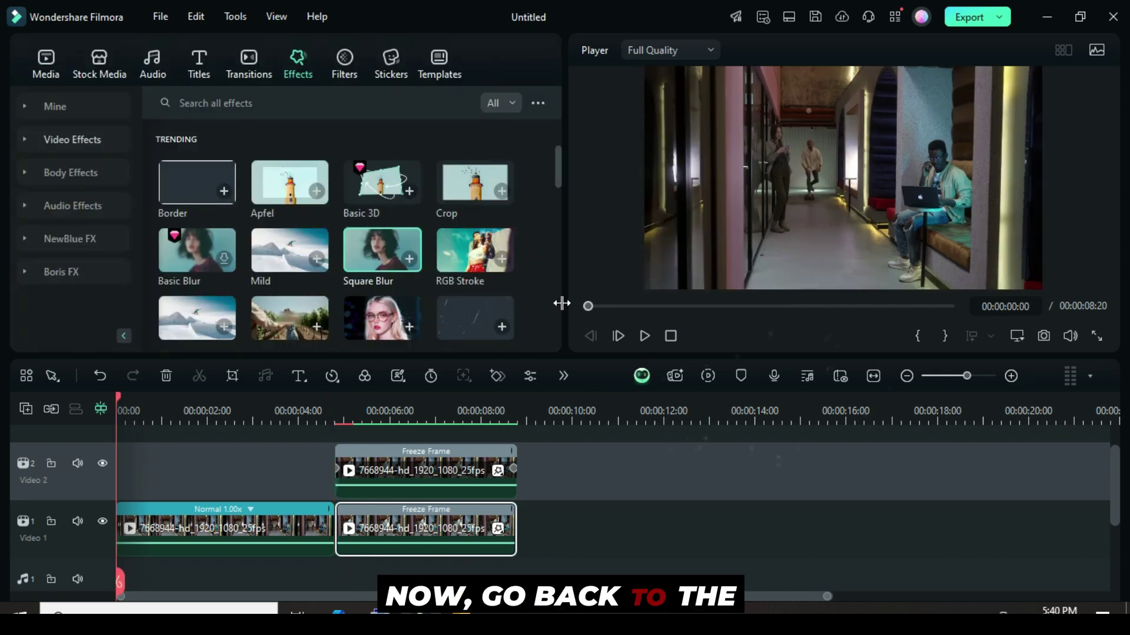
# - Search the effects for aesthetic atmosphere and add a third video track
pyautogui.click(227, 100)
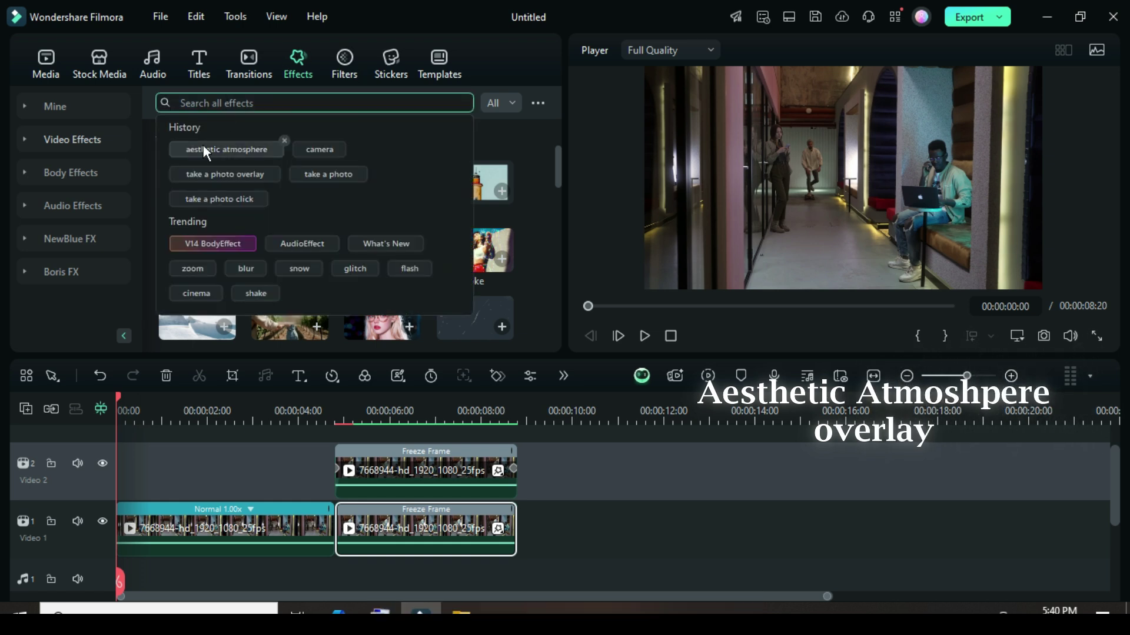
pyautogui.click(228, 146)
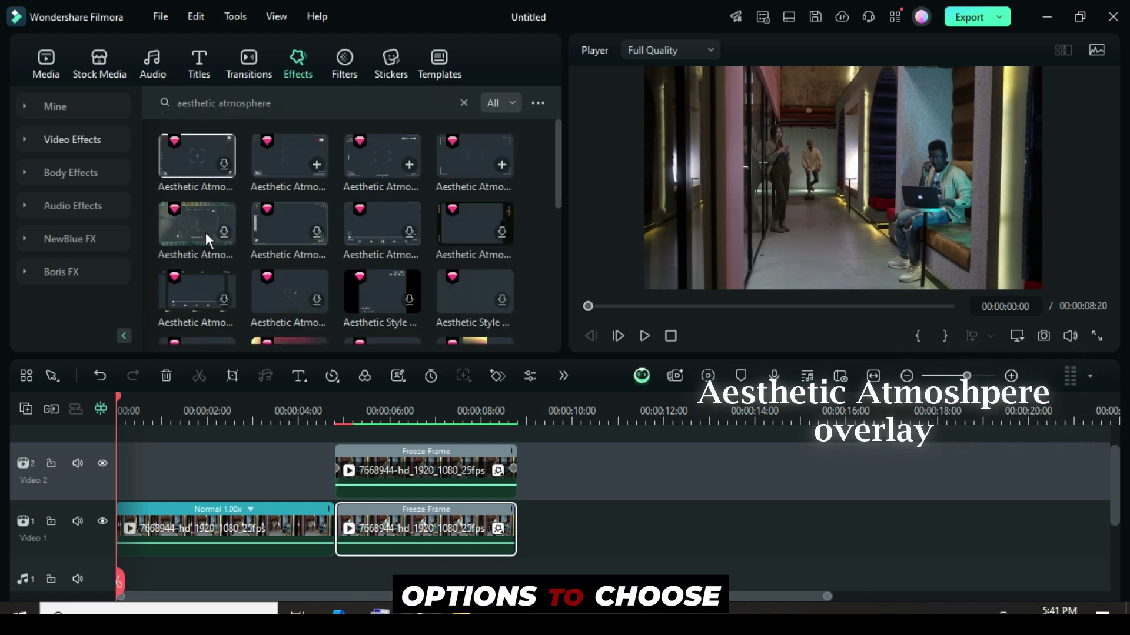
pyautogui.click(26, 409)
pyautogui.click(61, 433)
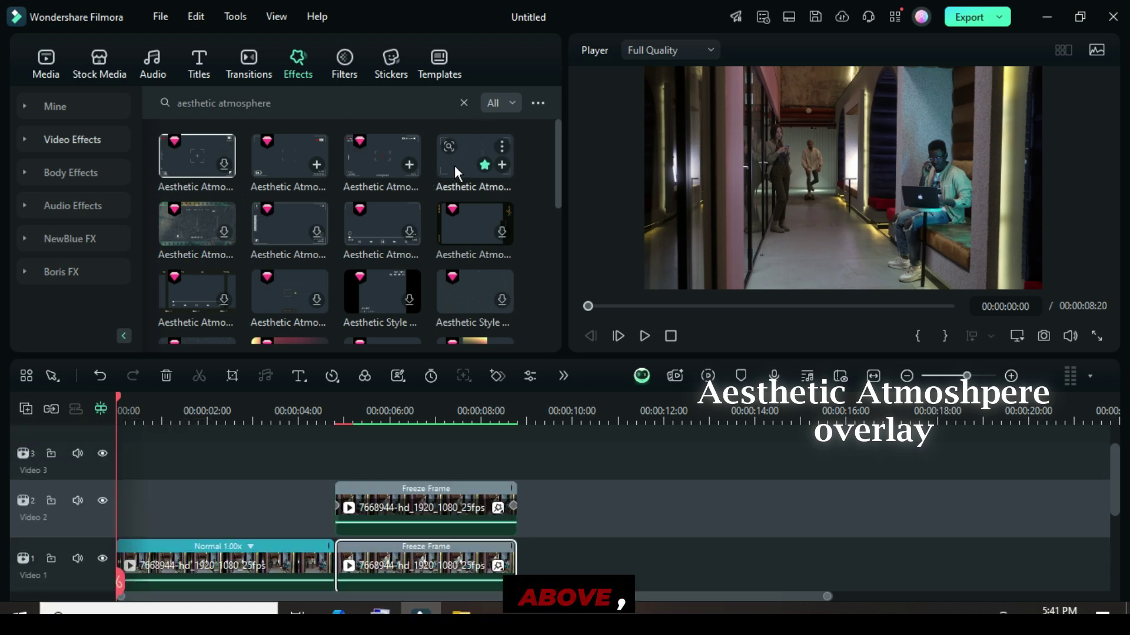
# - Place Aesthetic Atmosphere Overlay 06 at 0:00, shorten it, and move it onto Video 2
pyautogui.moveTo(335, 357); pyautogui.dragTo(146, 474)
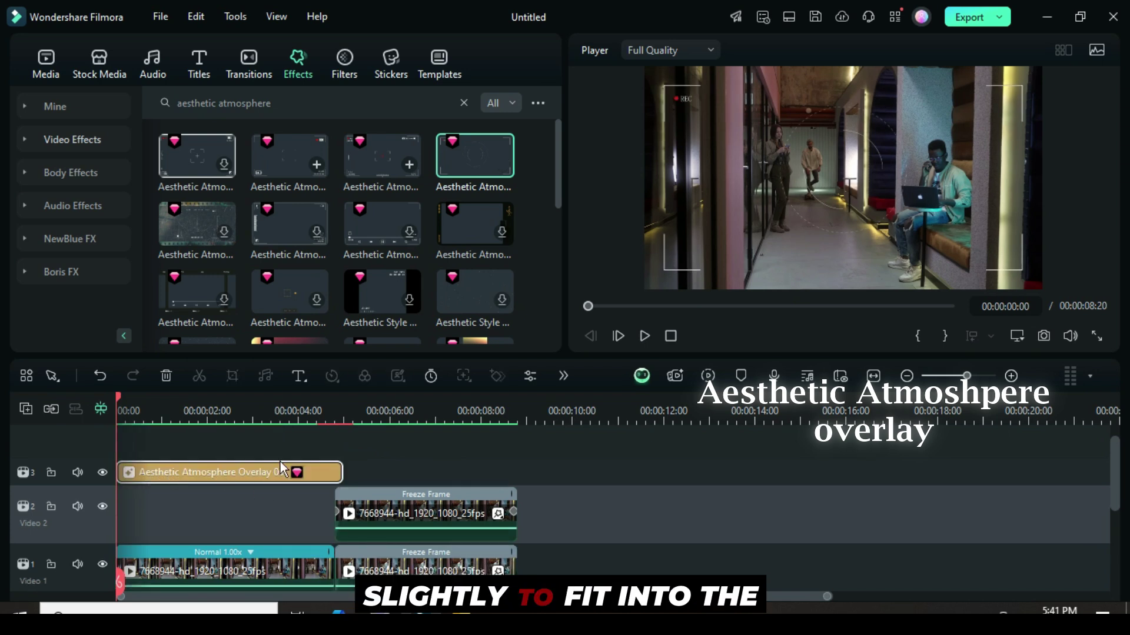
pyautogui.moveTo(342, 473); pyautogui.dragTo(333, 474)
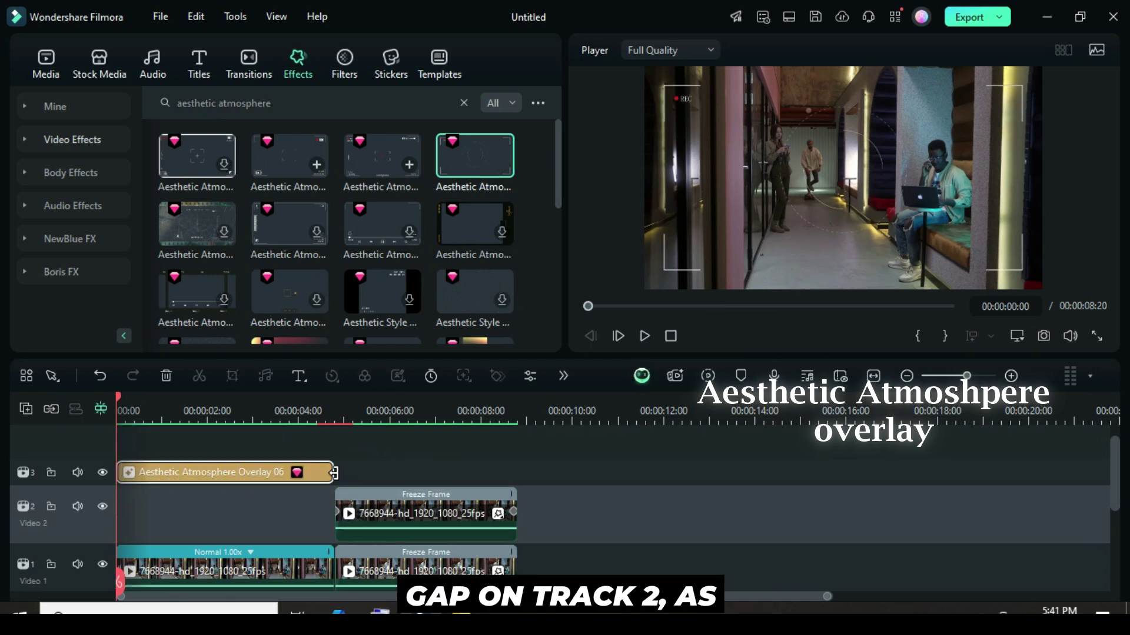
pyautogui.moveTo(203, 474); pyautogui.dragTo(185, 507)
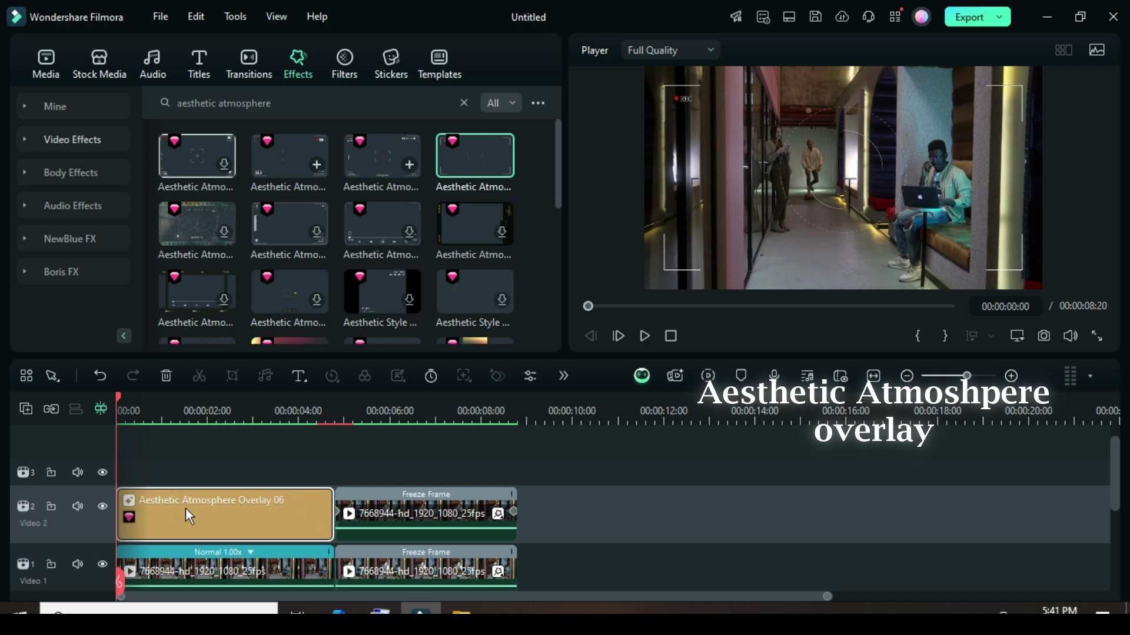
pyautogui.click(239, 72)
# - Put a Flash transition between the overlay and freeze frame, then play the 00:00:08:20 edit
pyautogui.moveTo(206, 164); pyautogui.dragTo(353, 514)
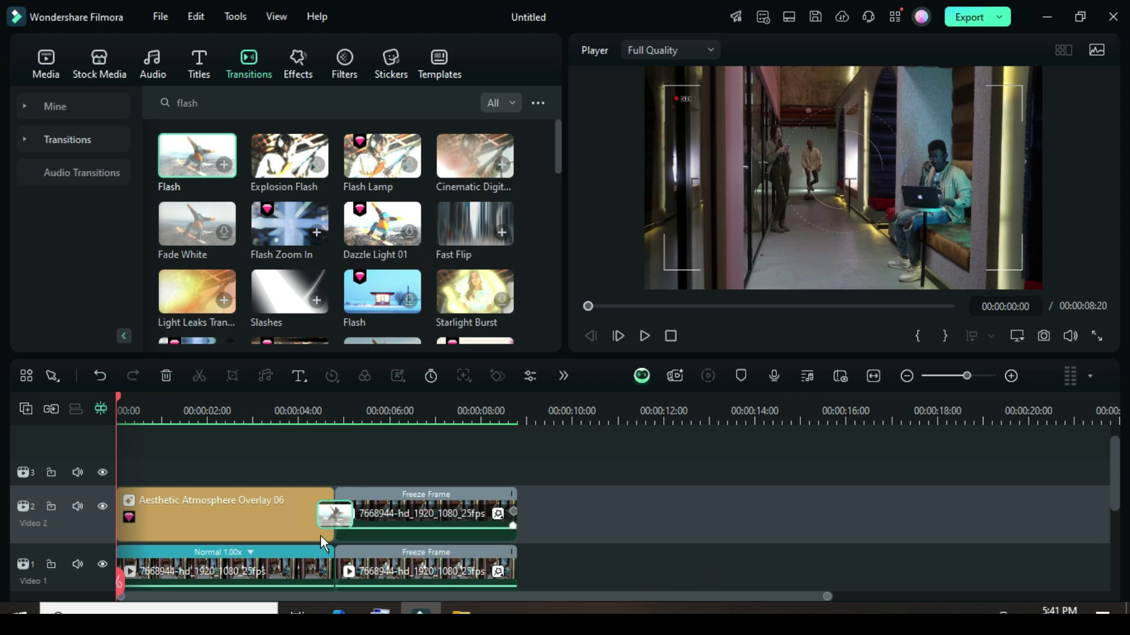
pyautogui.scroll(-1, 427, 513)
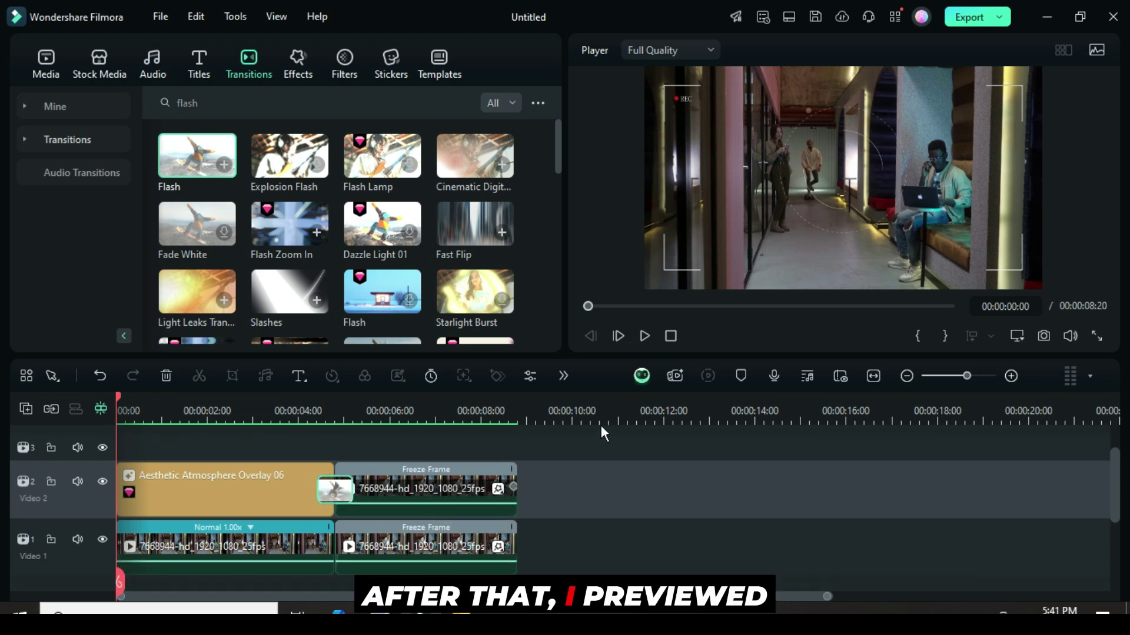
pyautogui.click(47, 74)
pyautogui.click(644, 336)
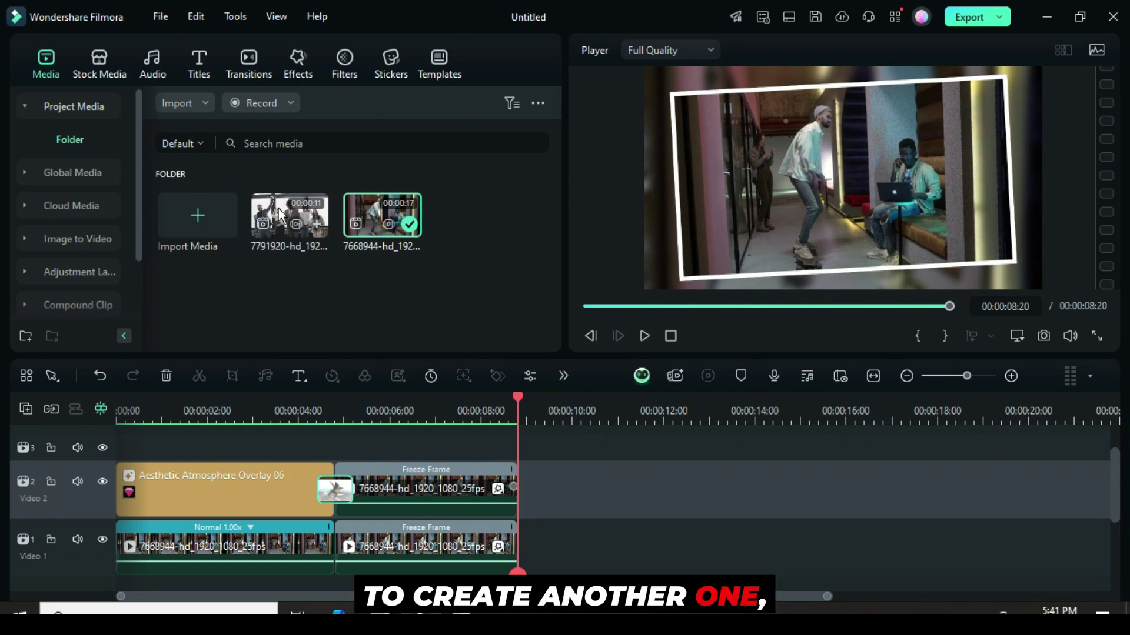
# - Append the 7791920 clip to Video 1 and add a shortened freeze frame at 00:00:13:15
pyautogui.moveTo(270, 210); pyautogui.dragTo(580, 537)
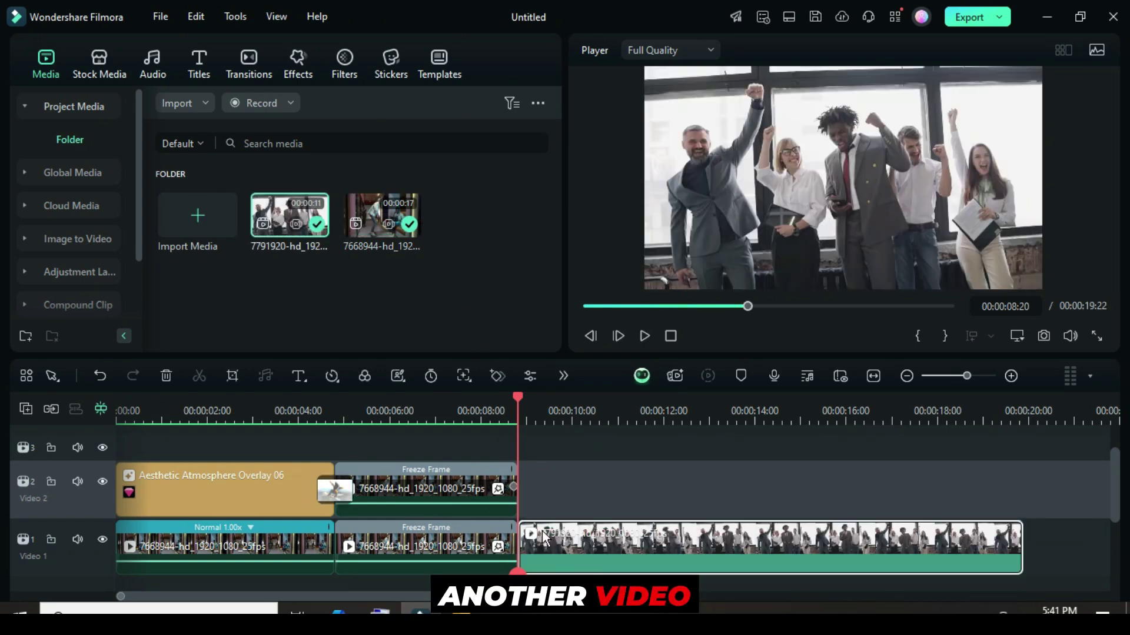
pyautogui.scroll(-1, 385, 412)
pyautogui.moveTo(385, 397); pyautogui.dragTo(526, 419)
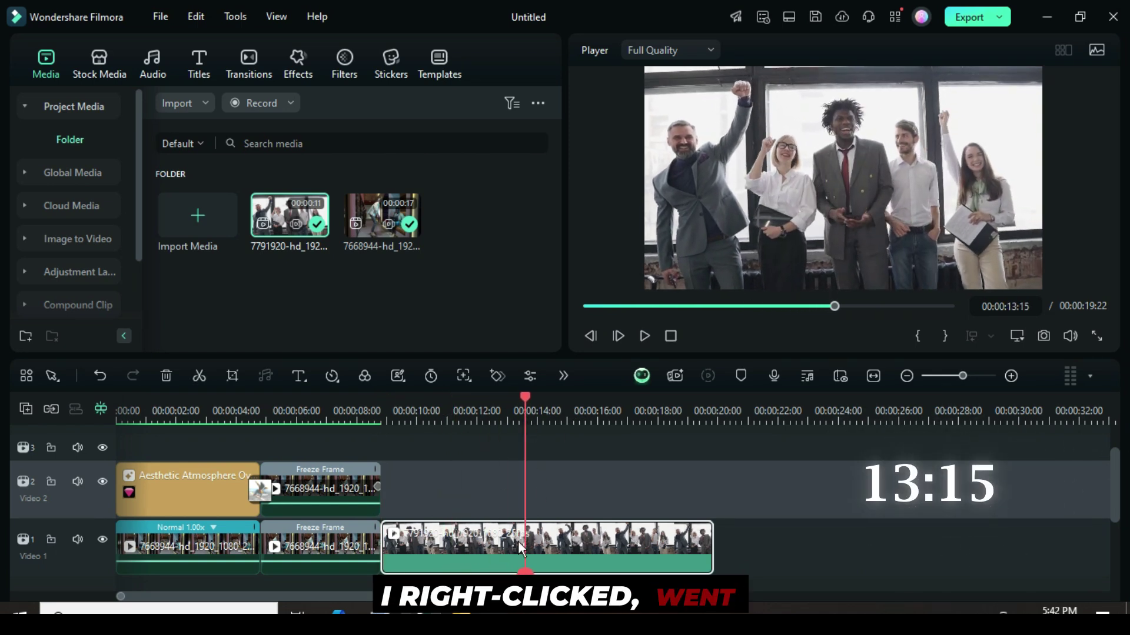
pyautogui.rightClick(556, 541)
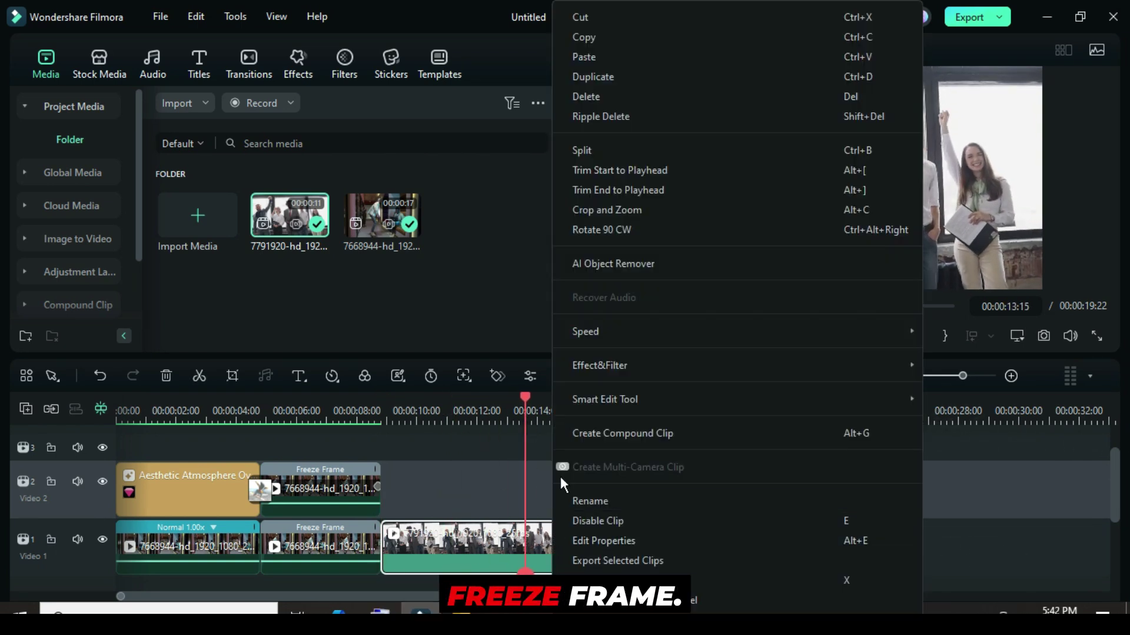
pyautogui.moveTo(591, 333)
pyautogui.click(979, 352)
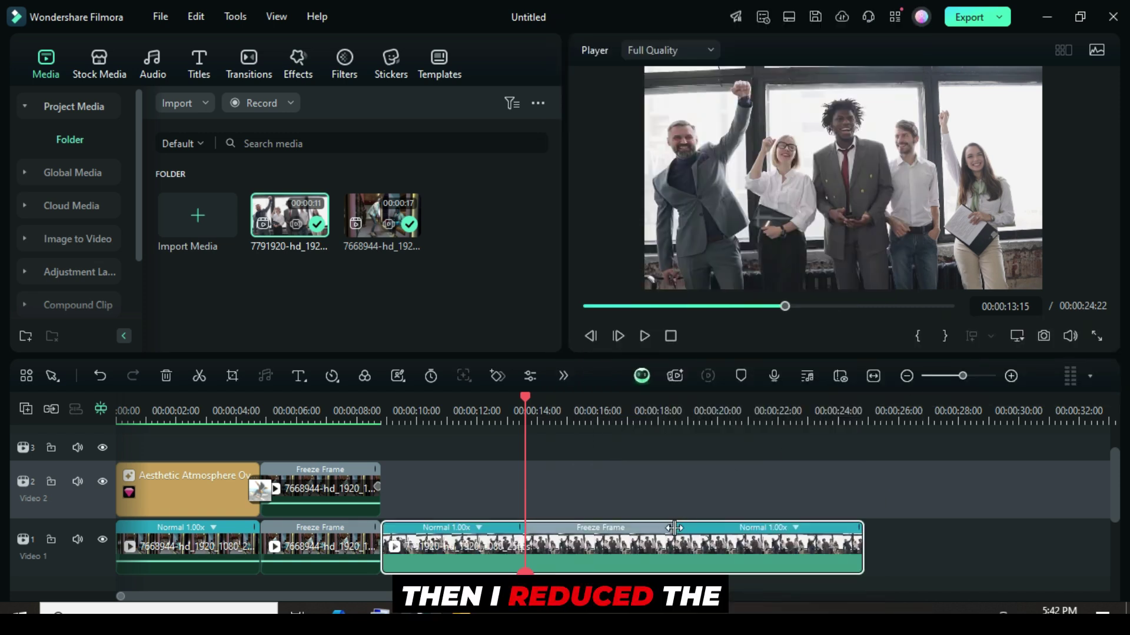
pyautogui.moveTo(675, 529); pyautogui.dragTo(646, 530)
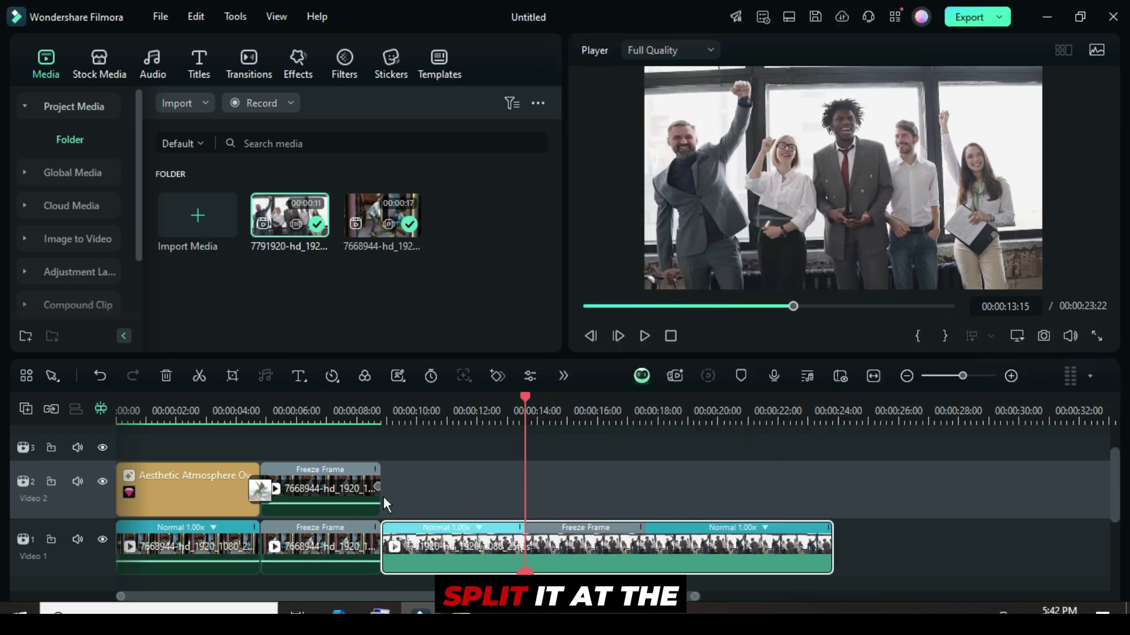
# - Split at 00:00:17:13 and delete the footage after it
pyautogui.click(196, 376)
pyautogui.moveTo(532, 398); pyautogui.dragTo(644, 421)
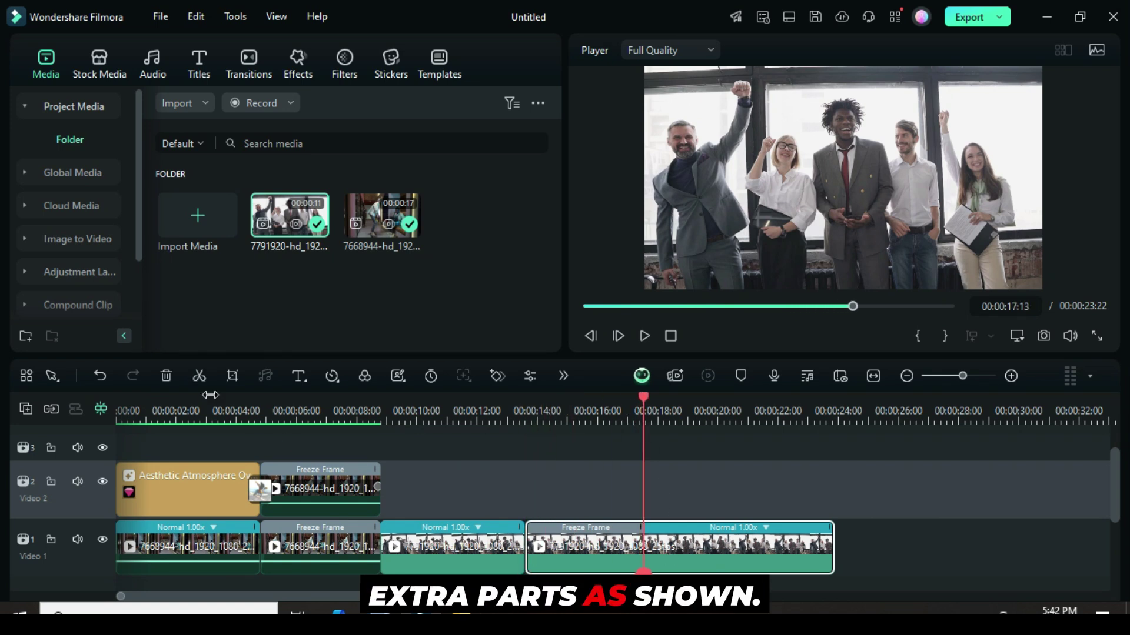
pyautogui.click(199, 376)
pyautogui.click(166, 376)
# - Copy the second Video 1 freeze frame and paste it onto Video 2 above
pyautogui.doubleClick(538, 555)
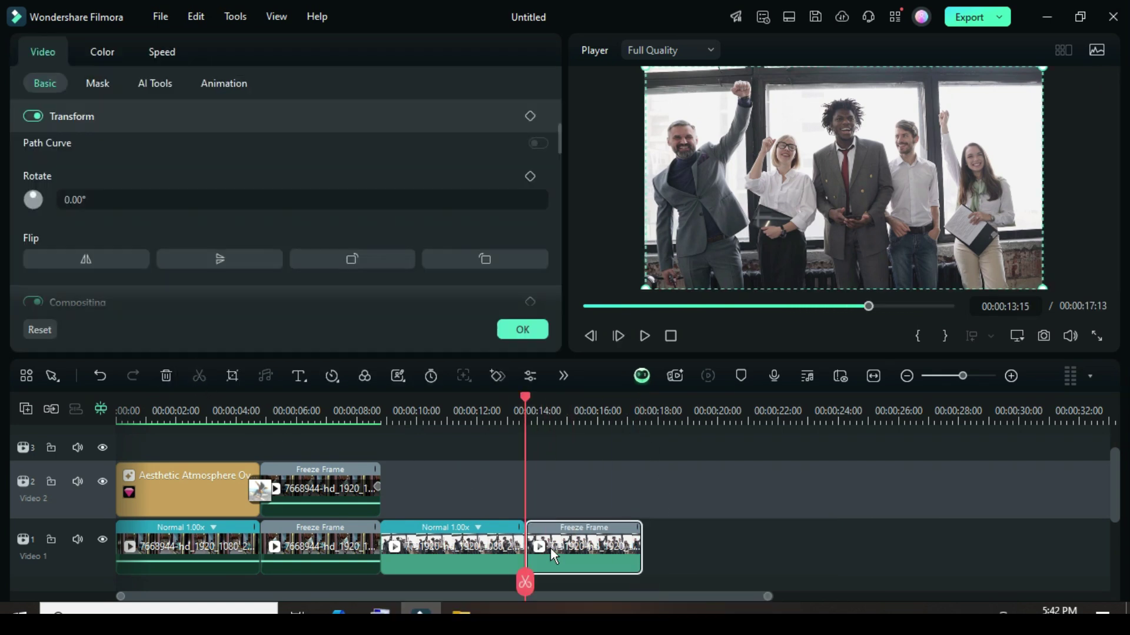
pyautogui.scroll(-1, 551, 538)
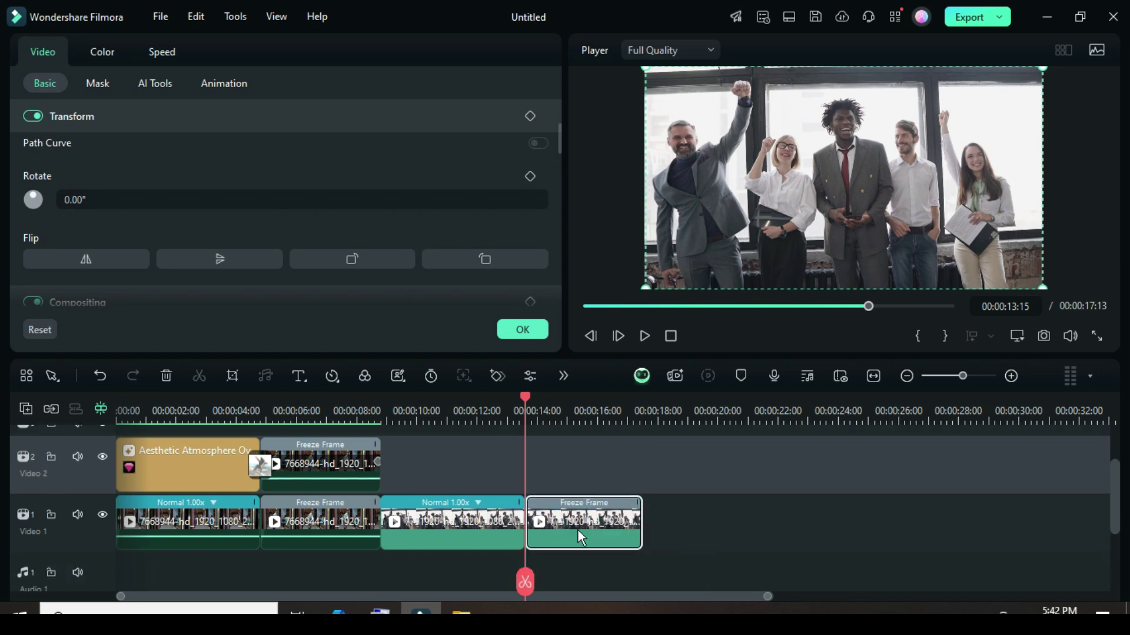
pyautogui.rightClick(579, 533)
pyautogui.click(613, 43)
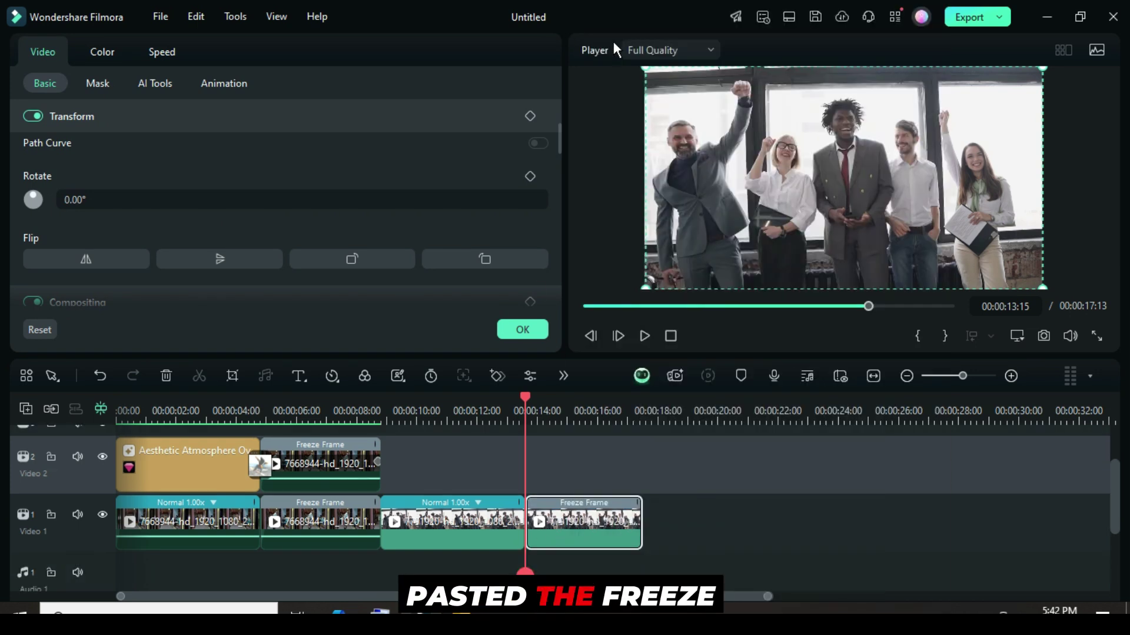
pyautogui.rightClick(540, 450)
pyautogui.click(587, 56)
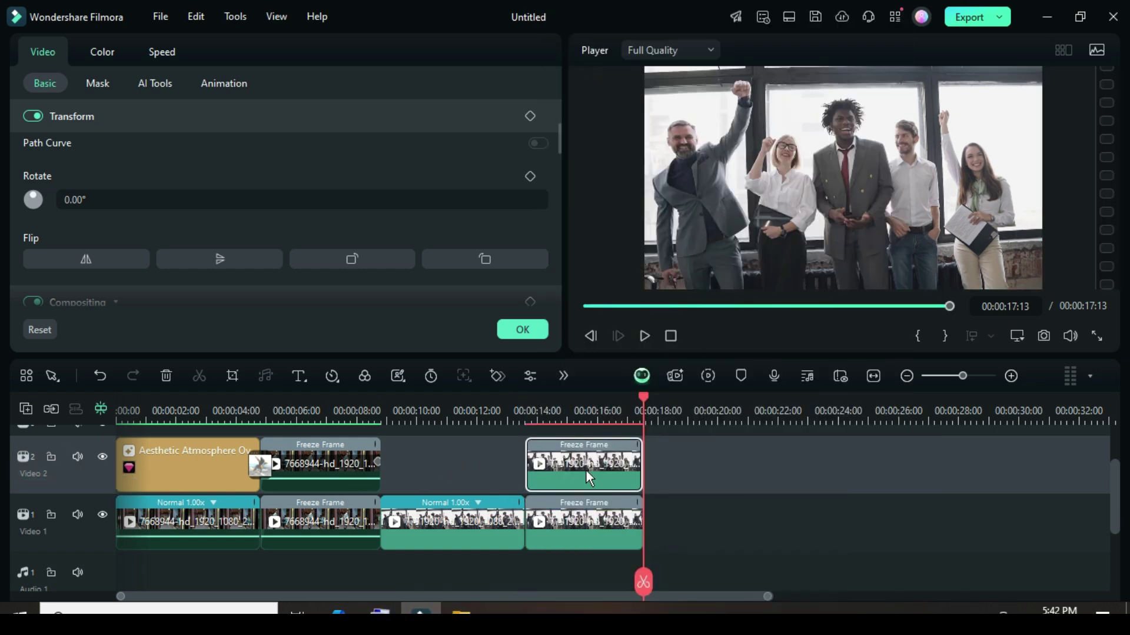
# - Copy the Square Blur from the first Video 1 freeze frame onto the second
pyautogui.click(329, 523)
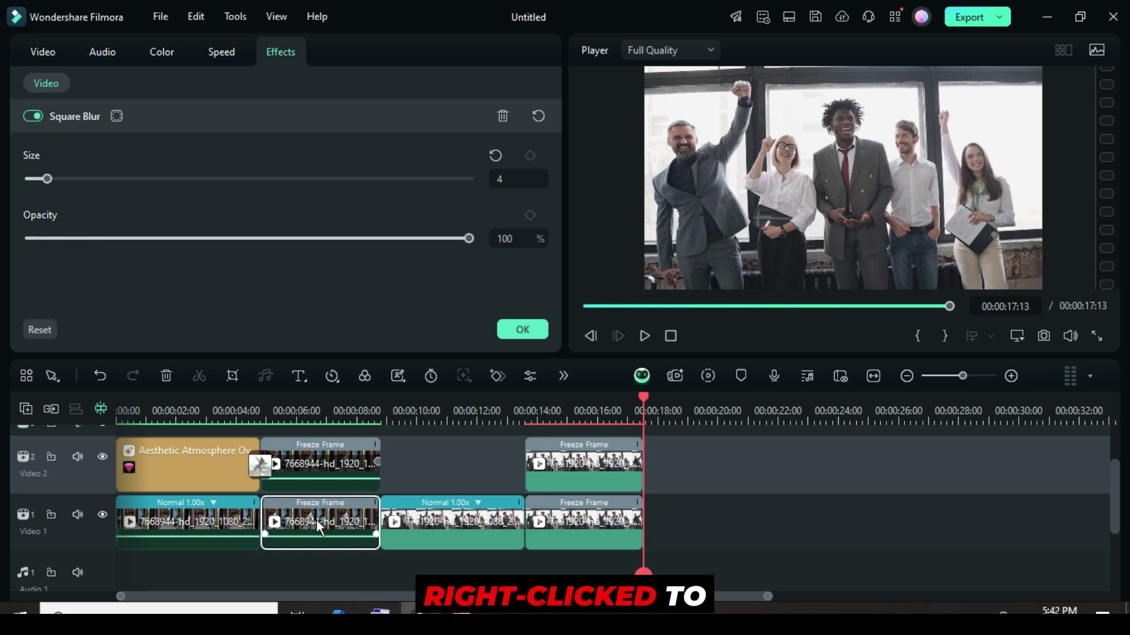
pyautogui.rightClick(316, 520)
pyautogui.moveTo(351, 447)
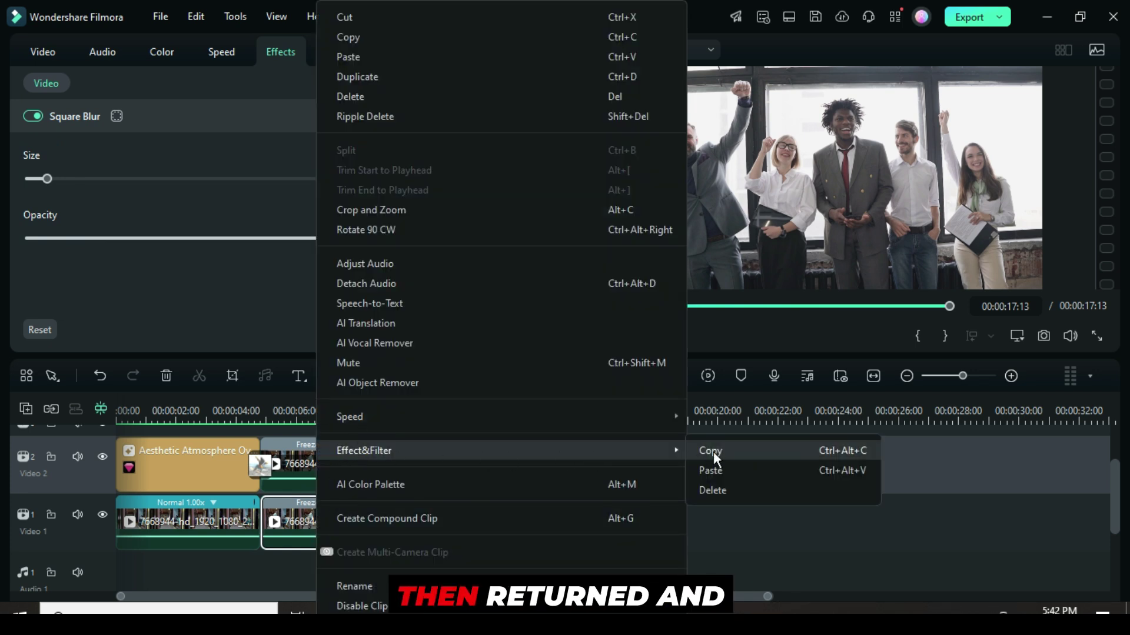
pyautogui.click(699, 449)
pyautogui.click(575, 508)
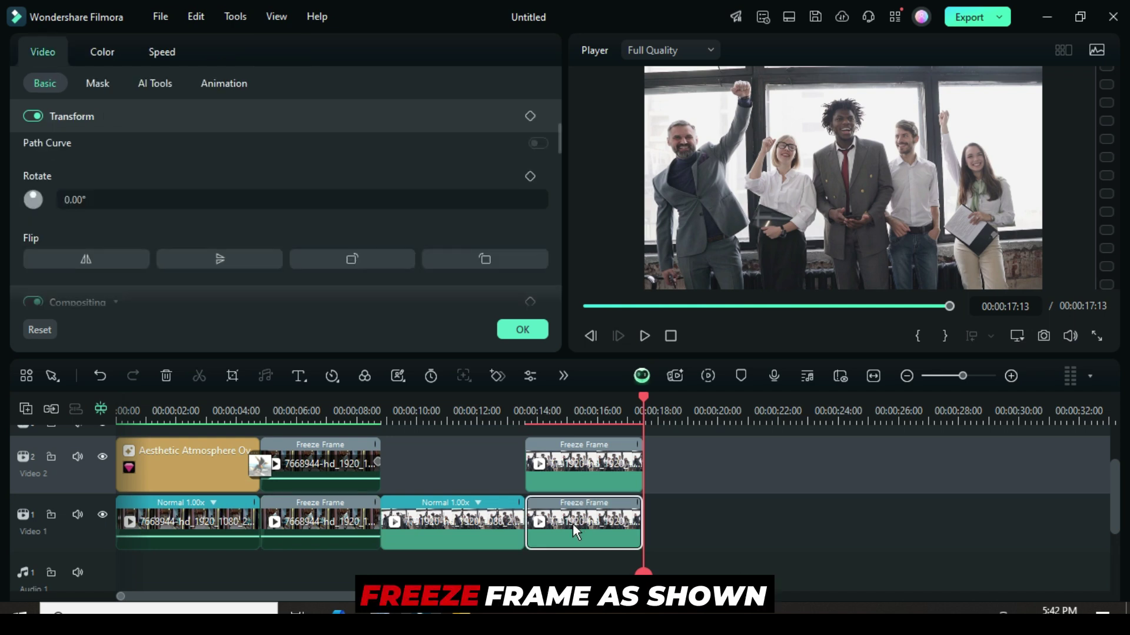
pyautogui.rightClick(552, 522)
pyautogui.moveTo(629, 368)
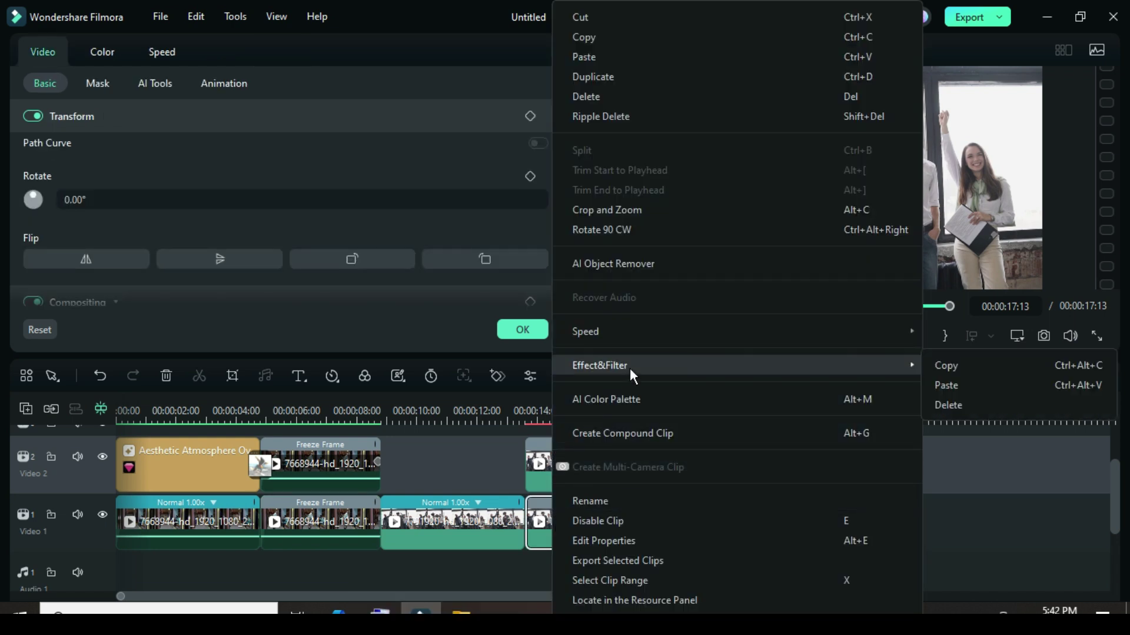
pyautogui.click(945, 387)
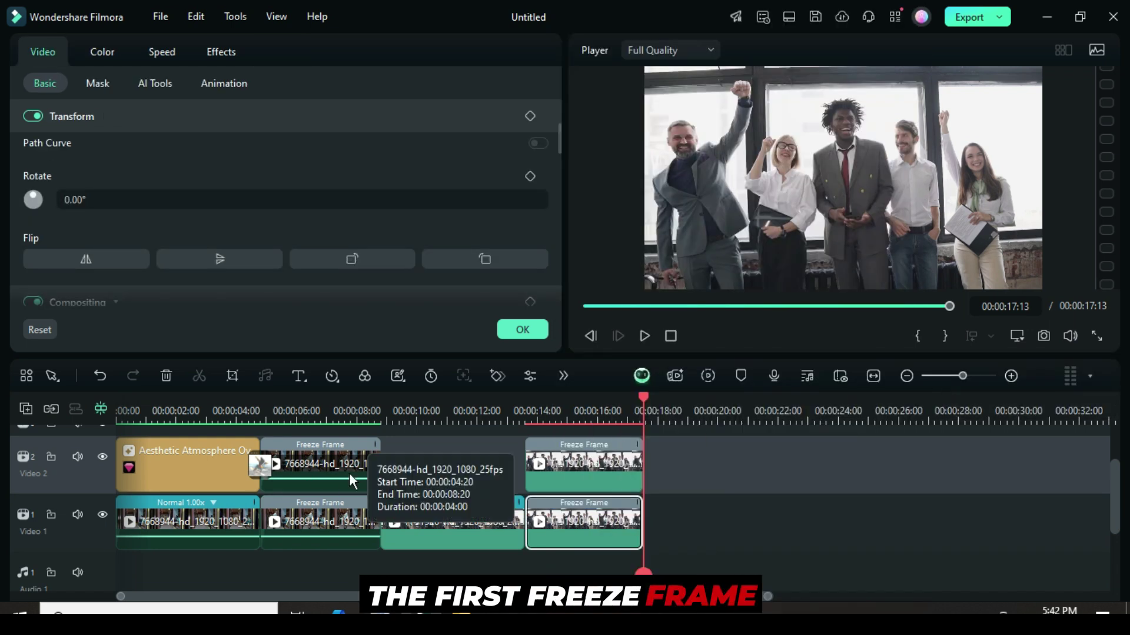
# - Copy the border and tilt effects from the first Video 2 freeze frame onto the second
pyautogui.click(324, 464)
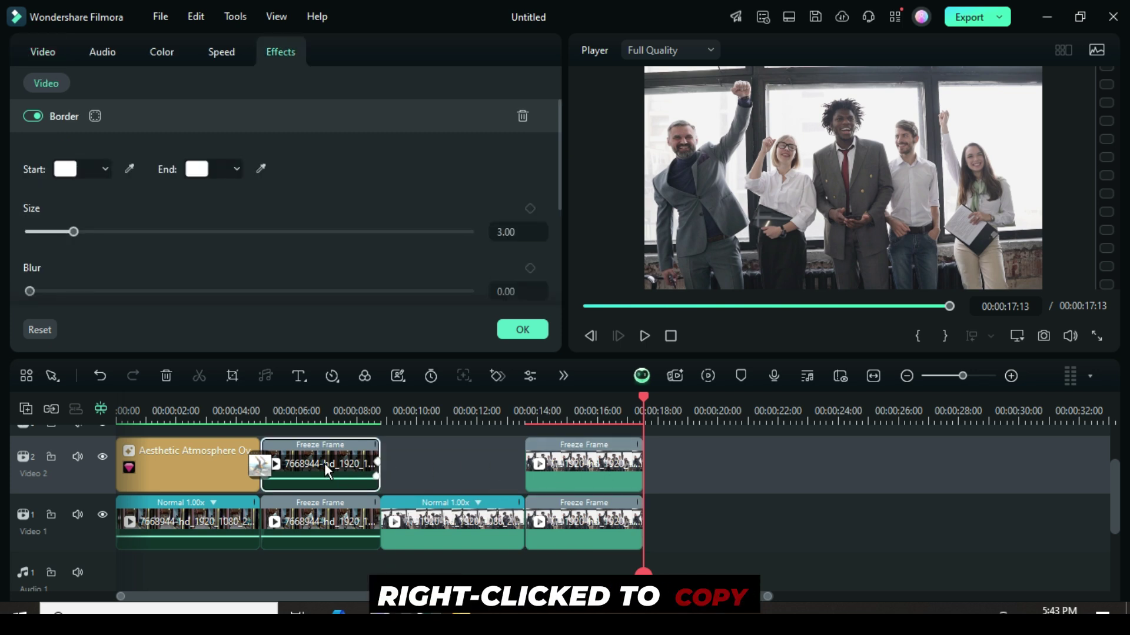
pyautogui.rightClick(323, 464)
pyautogui.moveTo(573, 450)
pyautogui.click(715, 450)
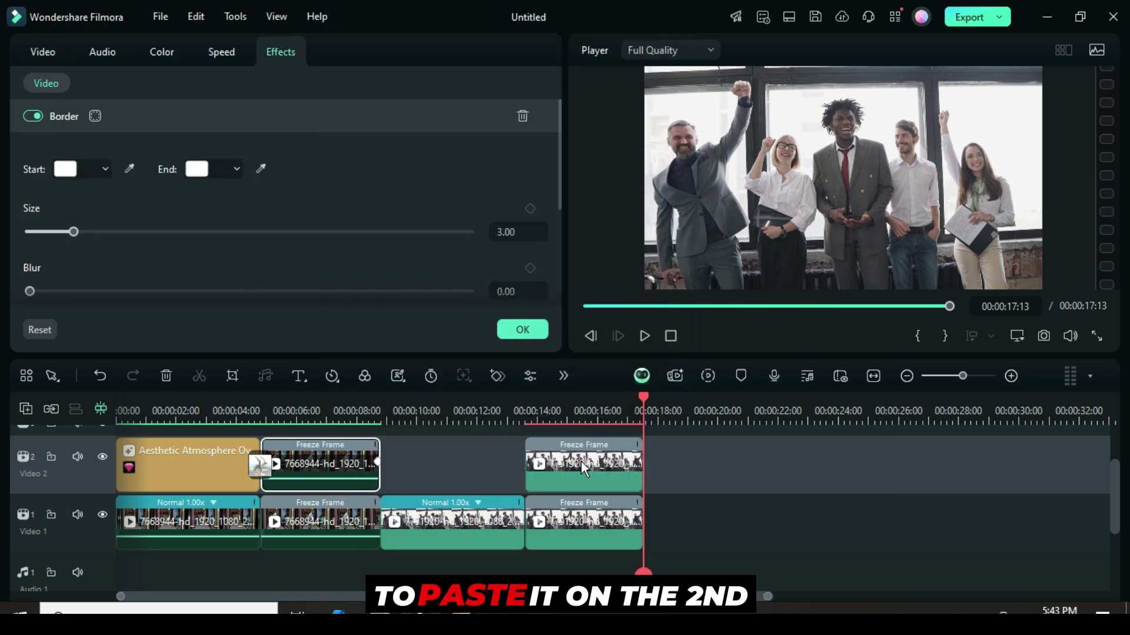
pyautogui.click(580, 461)
pyautogui.rightClick(580, 462)
pyautogui.moveTo(598, 365)
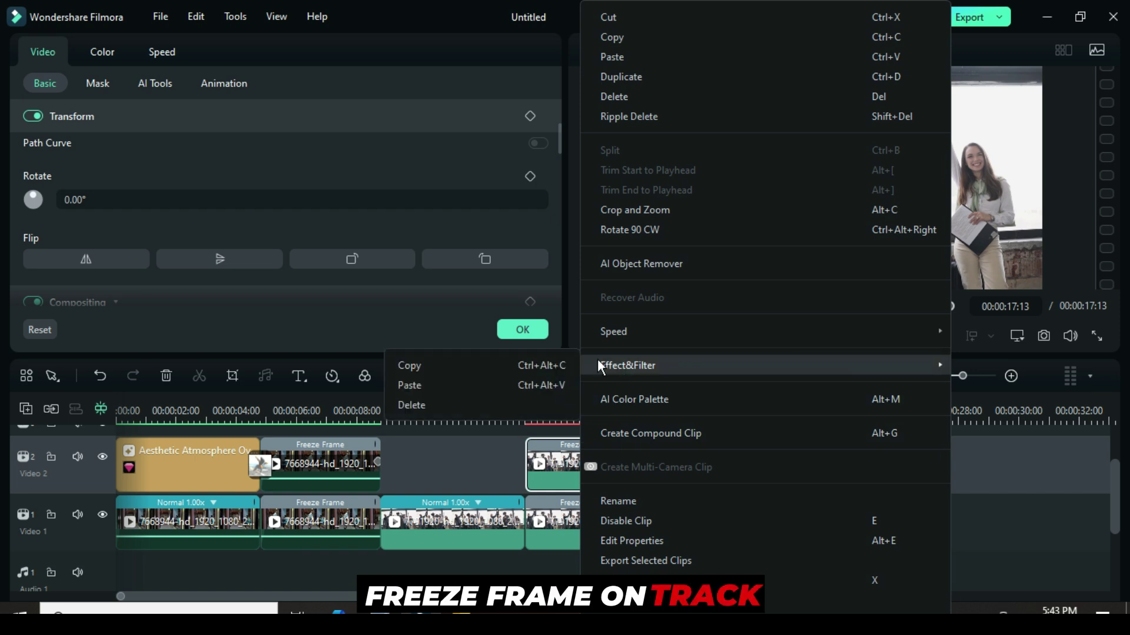
pyautogui.click(425, 384)
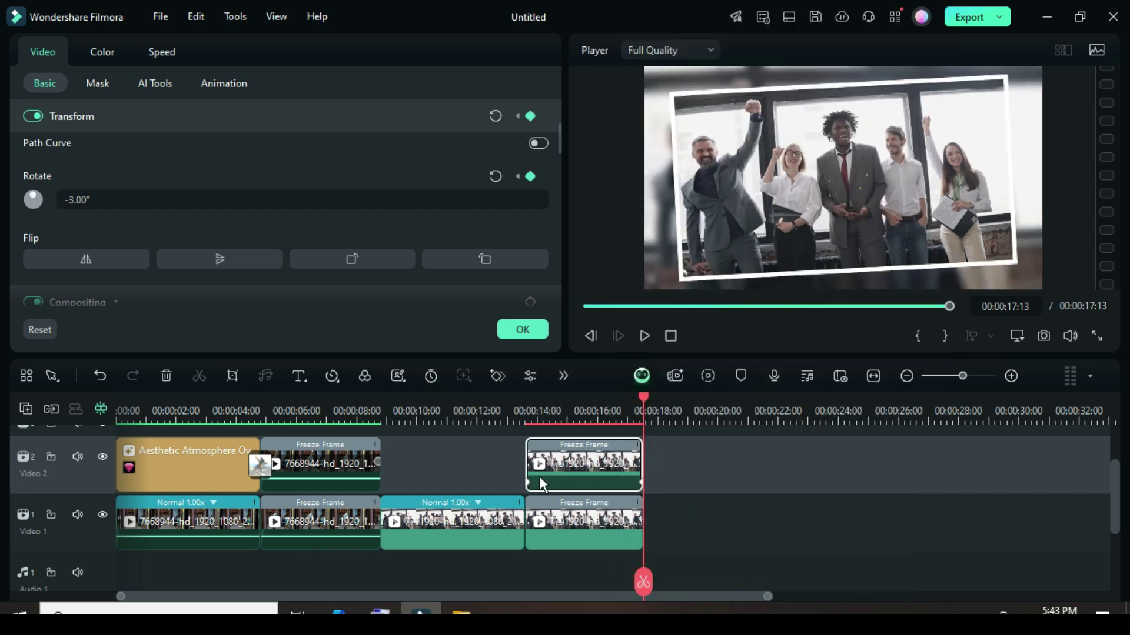
pyautogui.click(159, 410)
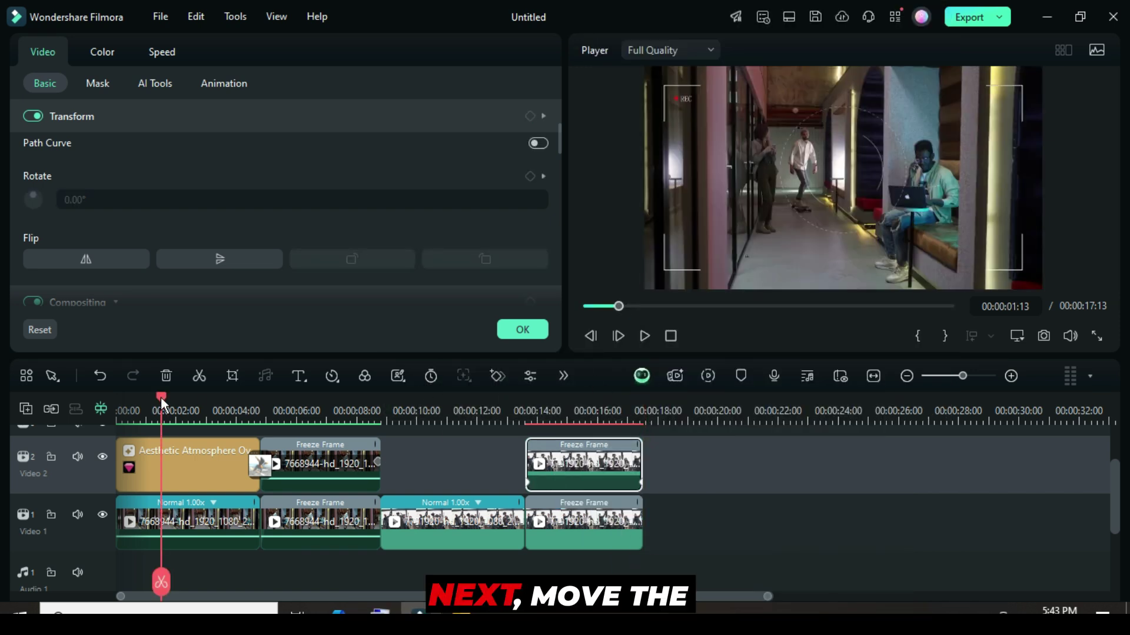
# - Place Aesthetic Atmosphere Overlay 03 at 00:00:08:20, trim it, and drop it into the Video 2 gap
pyautogui.moveTo(160, 397); pyautogui.dragTo(380, 414)
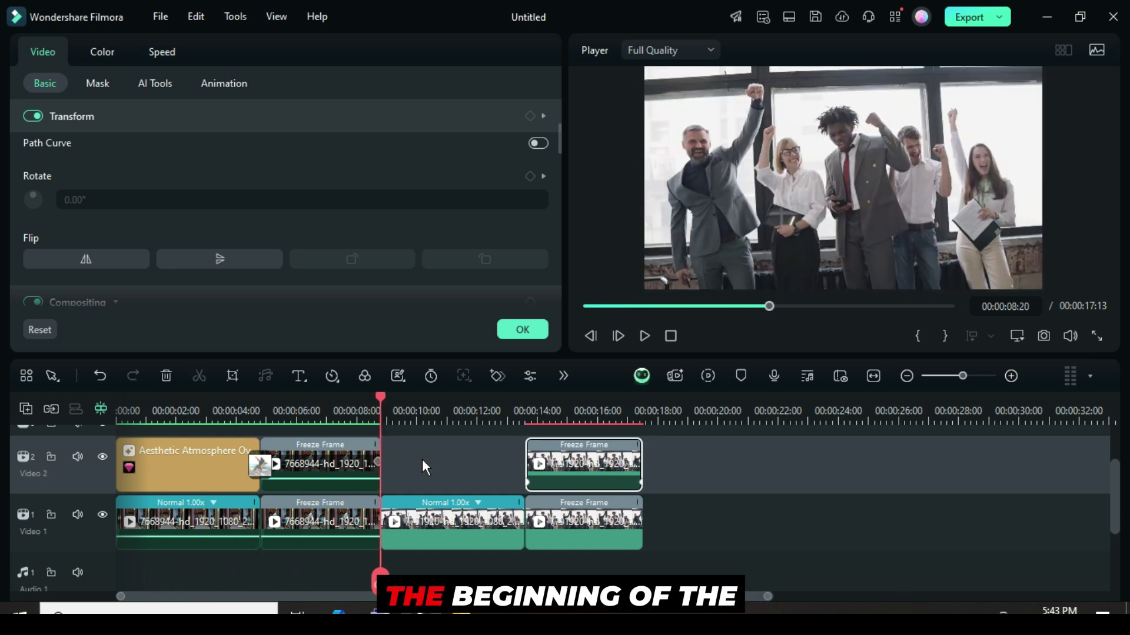
pyautogui.scroll(1, 422, 459)
pyautogui.click(501, 329)
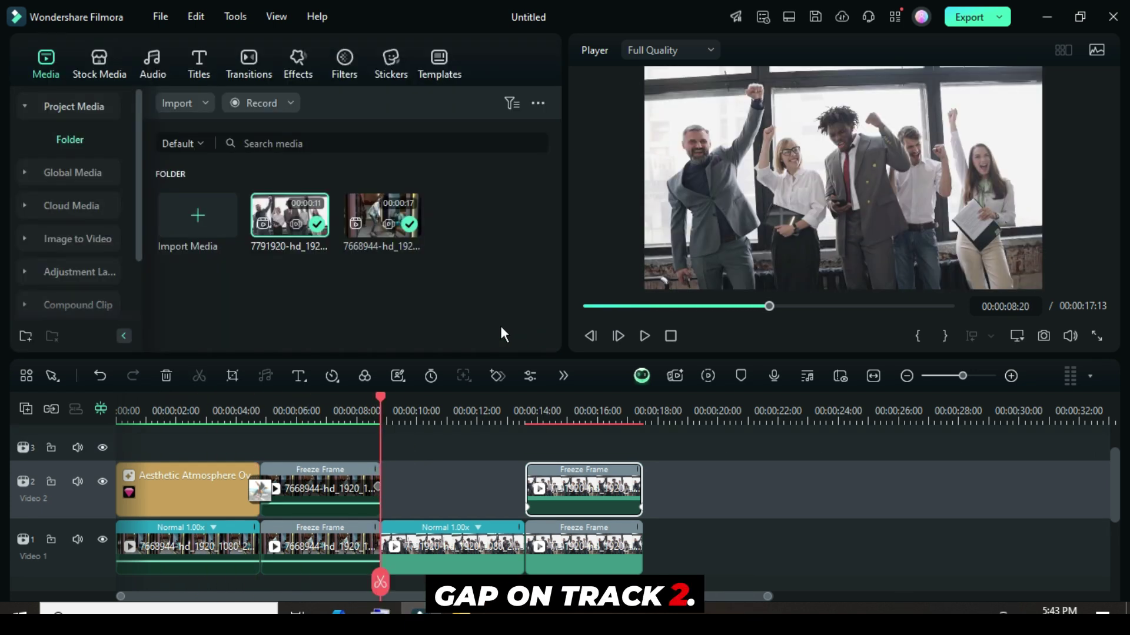
pyautogui.click(293, 71)
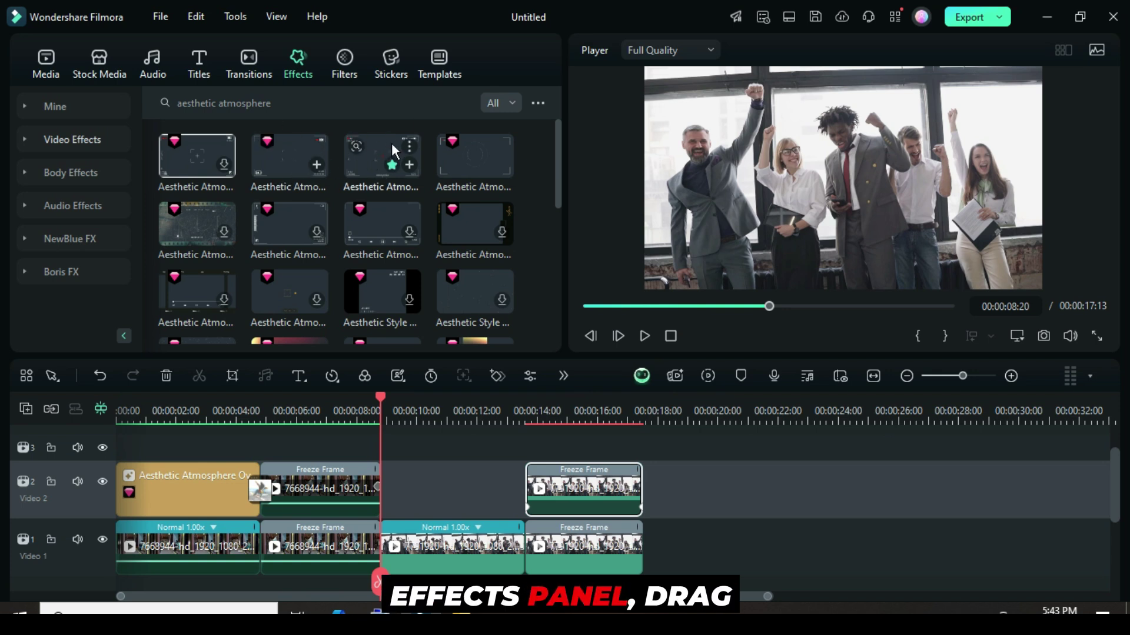
pyautogui.moveTo(389, 169); pyautogui.dragTo(394, 447)
pyautogui.moveTo(528, 447); pyautogui.dragTo(523, 447)
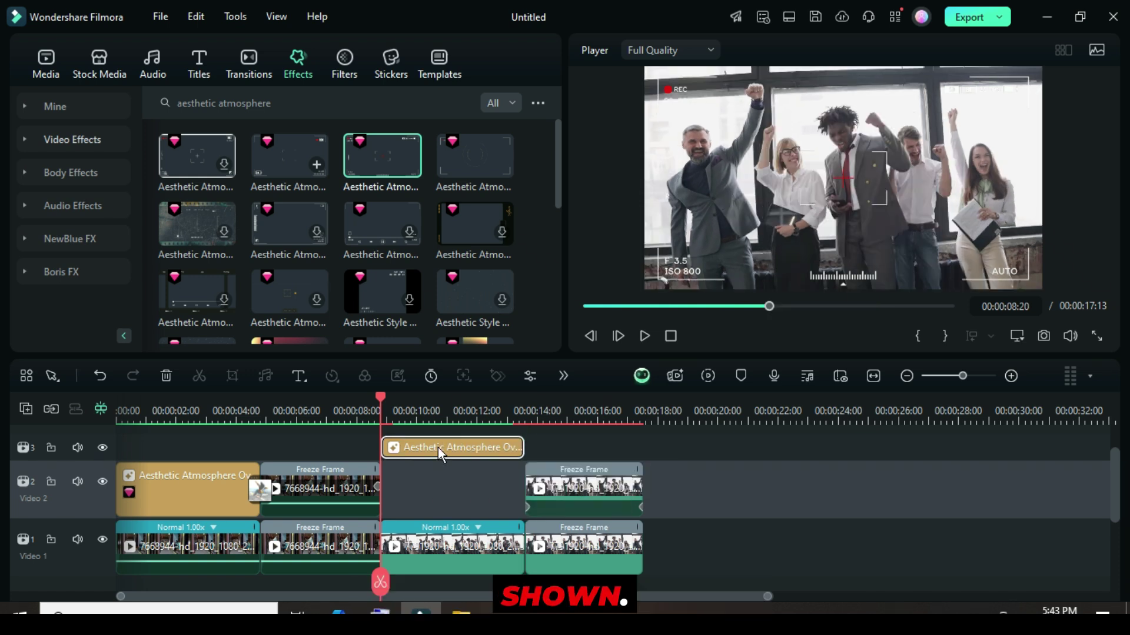
pyautogui.moveTo(438, 447); pyautogui.dragTo(436, 499)
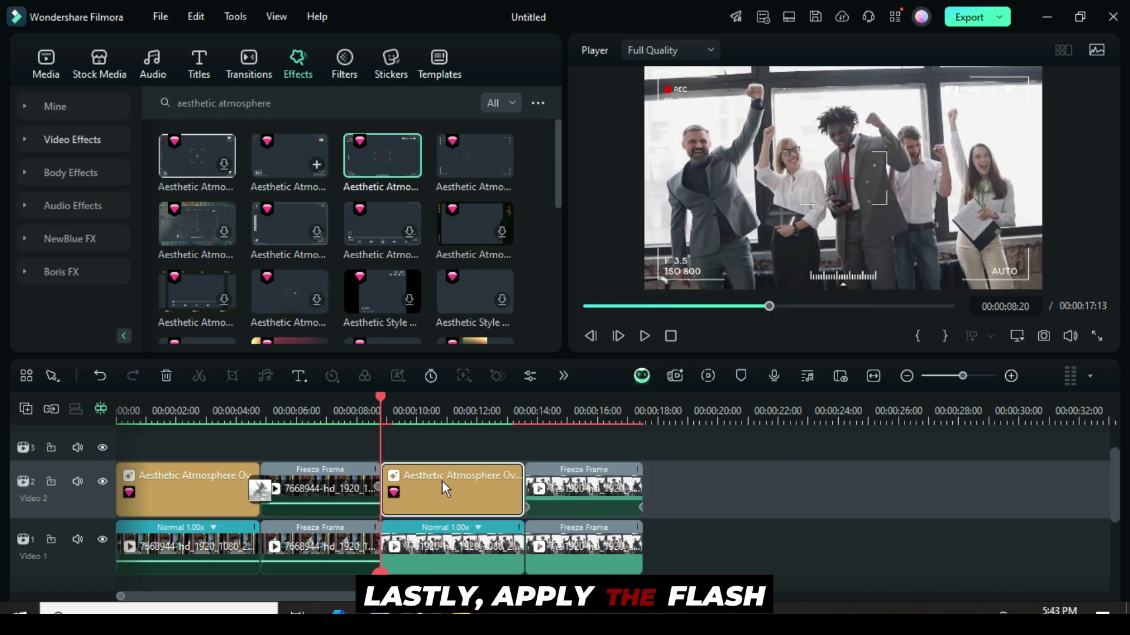
# - Drop Flash transitions onto the two Video 2 clip junctions
pyautogui.click(235, 62)
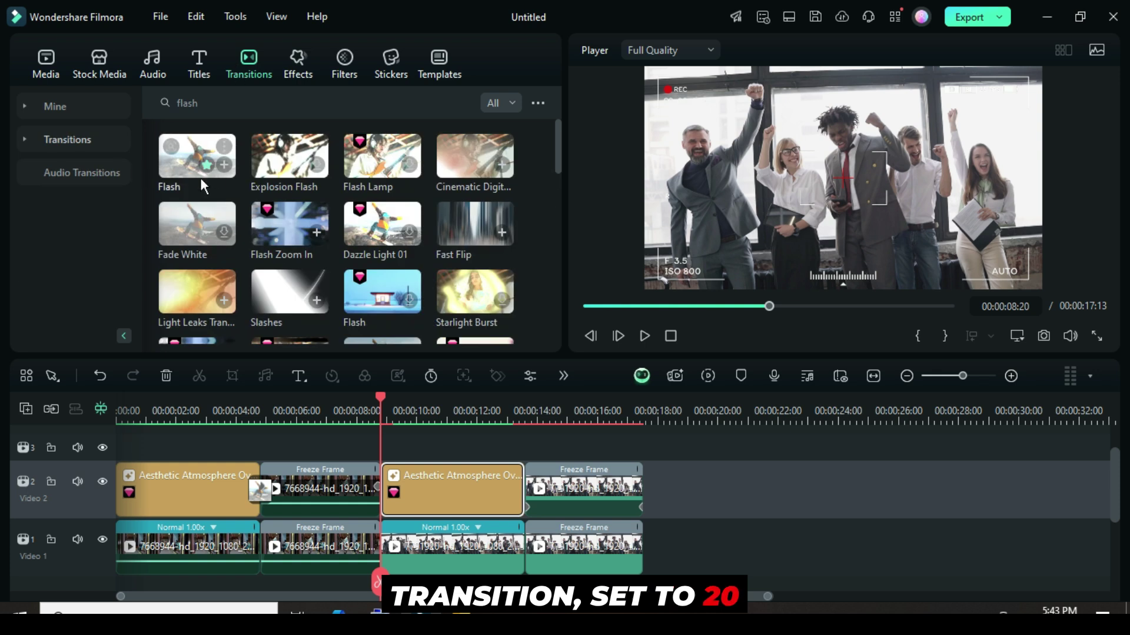
pyautogui.moveTo(200, 178); pyautogui.dragTo(527, 490)
pyautogui.moveTo(542, 489); pyautogui.dragTo(534, 490)
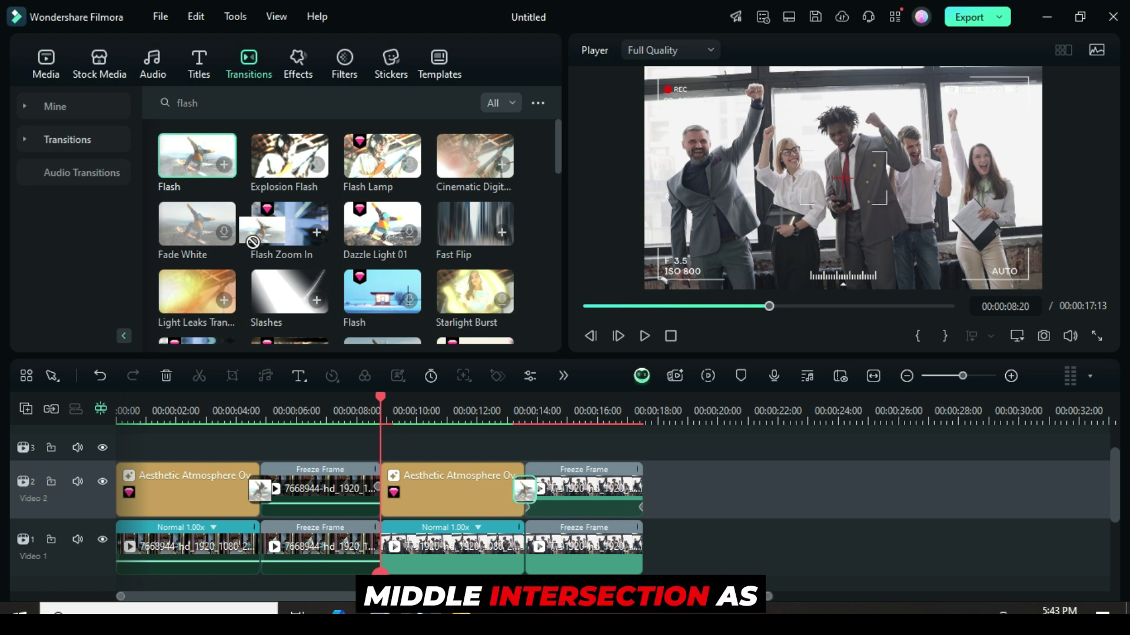
pyautogui.moveTo(197, 156); pyautogui.dragTo(353, 503)
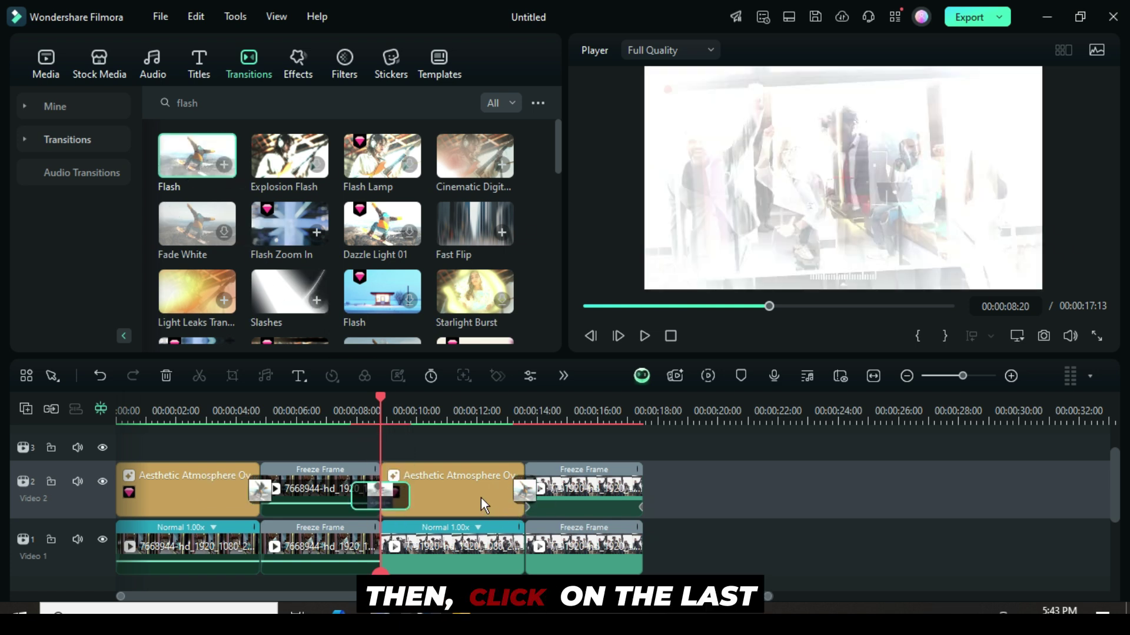
# - Give every transition a 00:00:00:20 duration using Apply to All
pyautogui.click(523, 488)
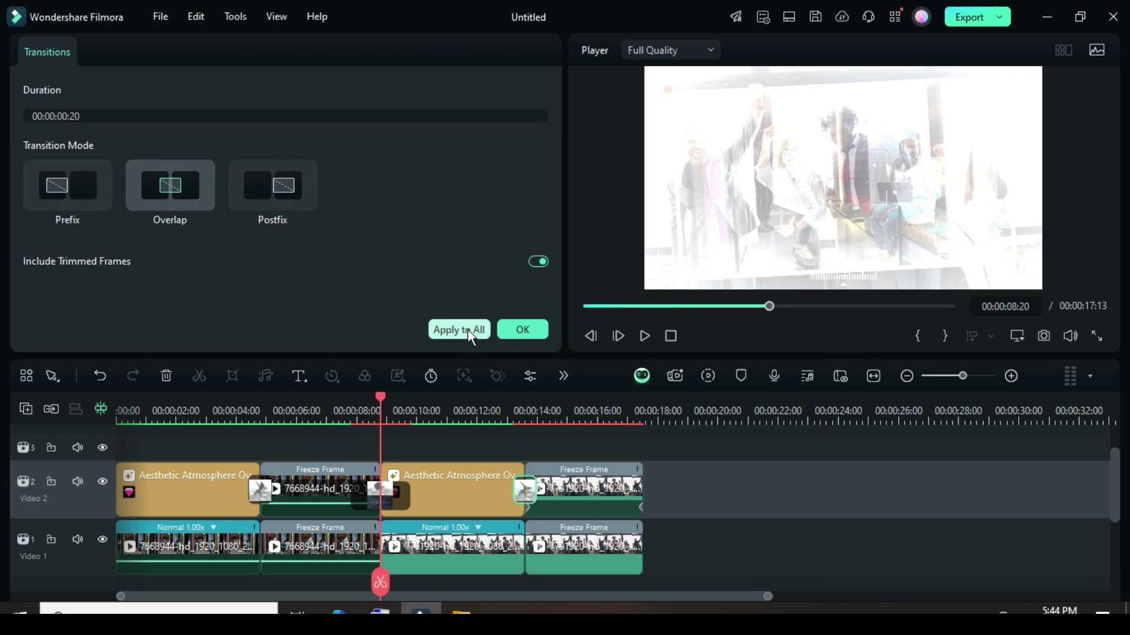
pyautogui.click(467, 330)
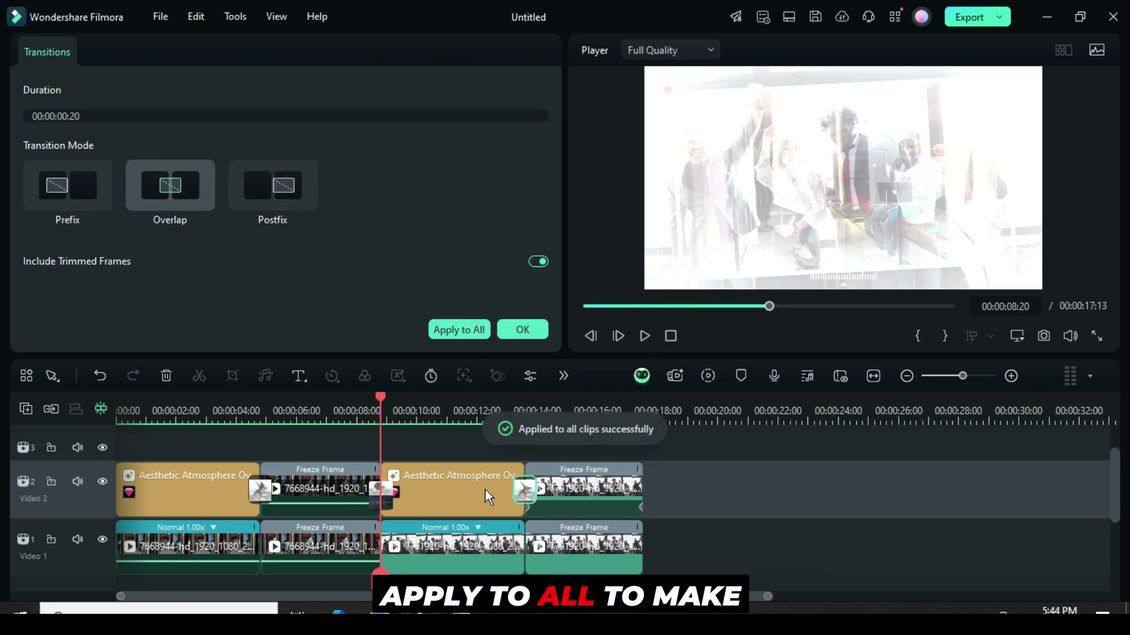
pyautogui.click(519, 328)
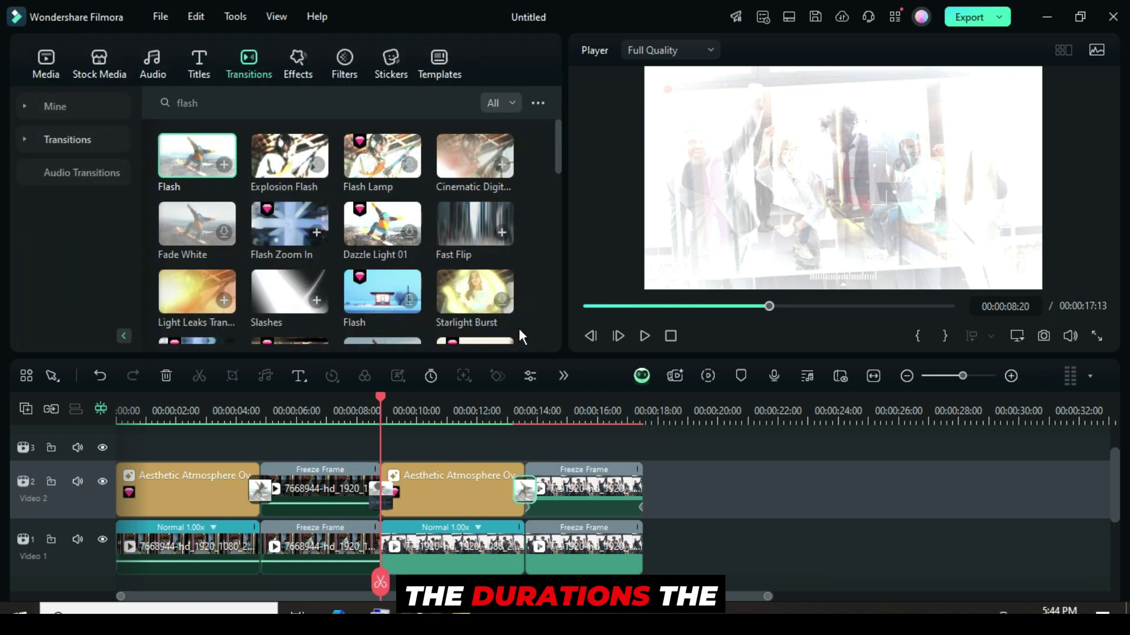
# - Rewind to the start and render the timeline preview
pyautogui.click(586, 307)
pyautogui.click(46, 60)
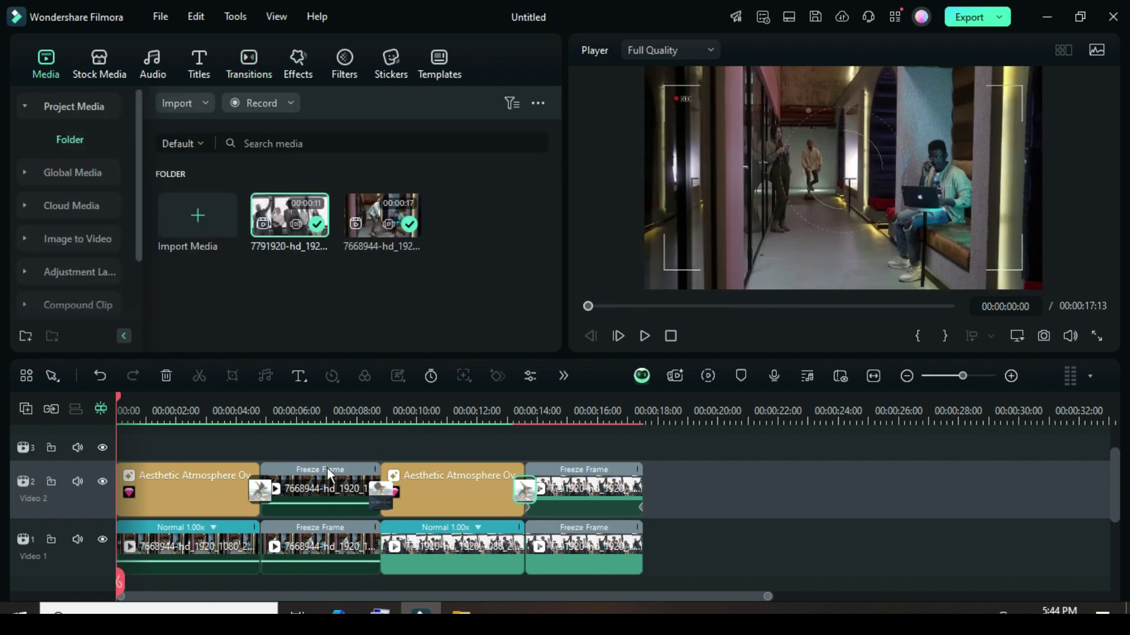
pyautogui.click(709, 375)
pyautogui.click(644, 336)
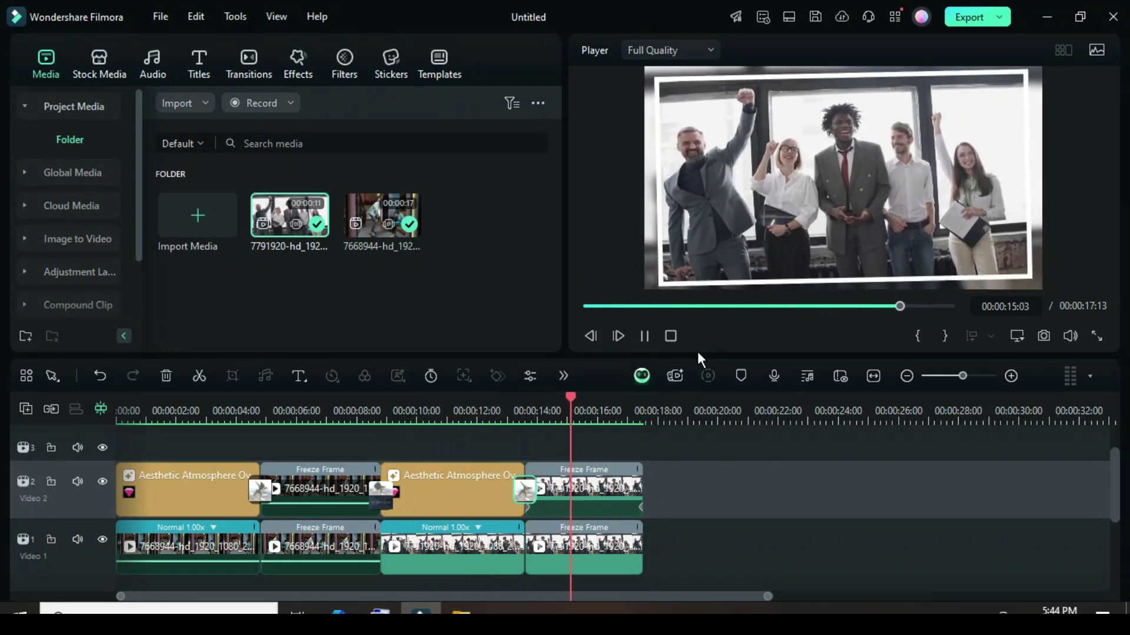
pyautogui.click(644, 335)
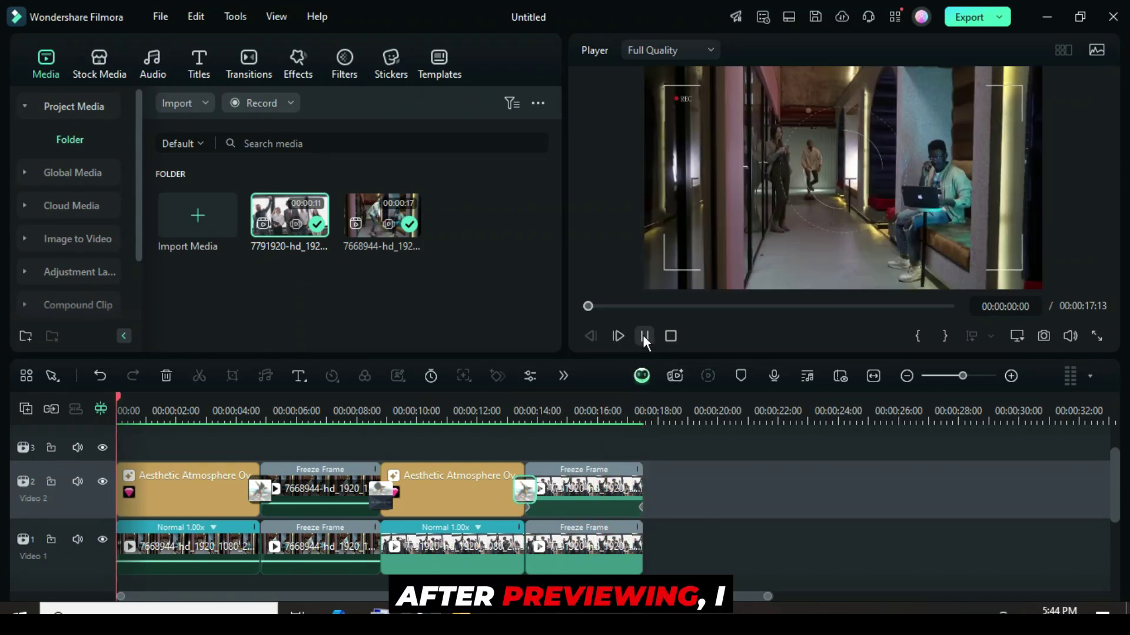
# - Change the second Video 2 freeze frame's Rotate value from -3.00° to 3.00°
pyautogui.click(638, 506)
pyautogui.doubleClick(619, 493)
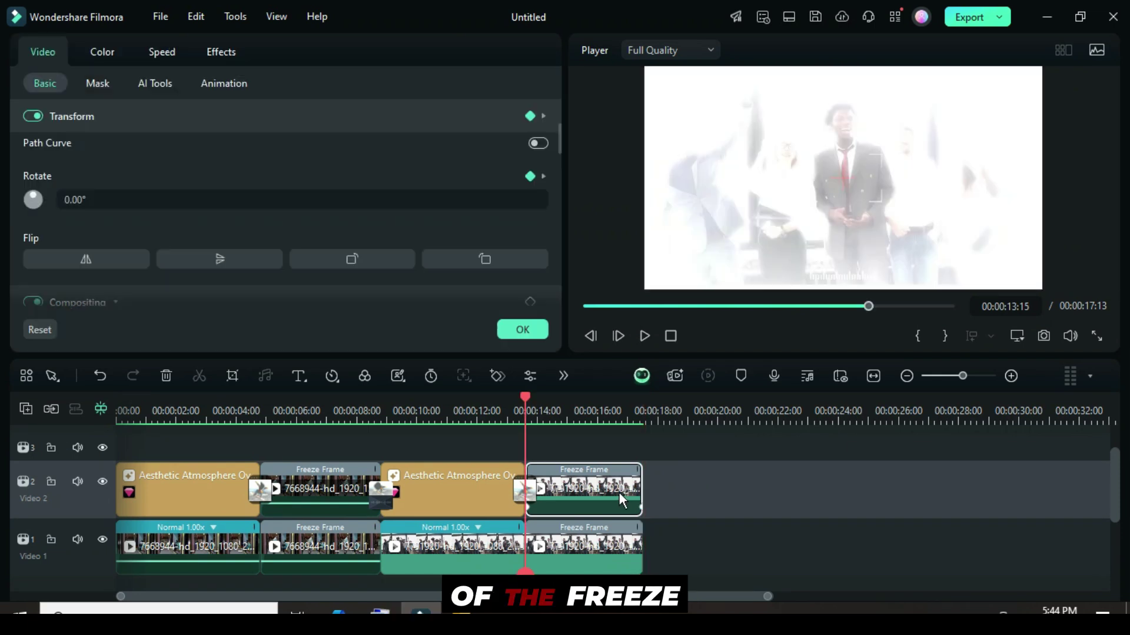
pyautogui.click(644, 507)
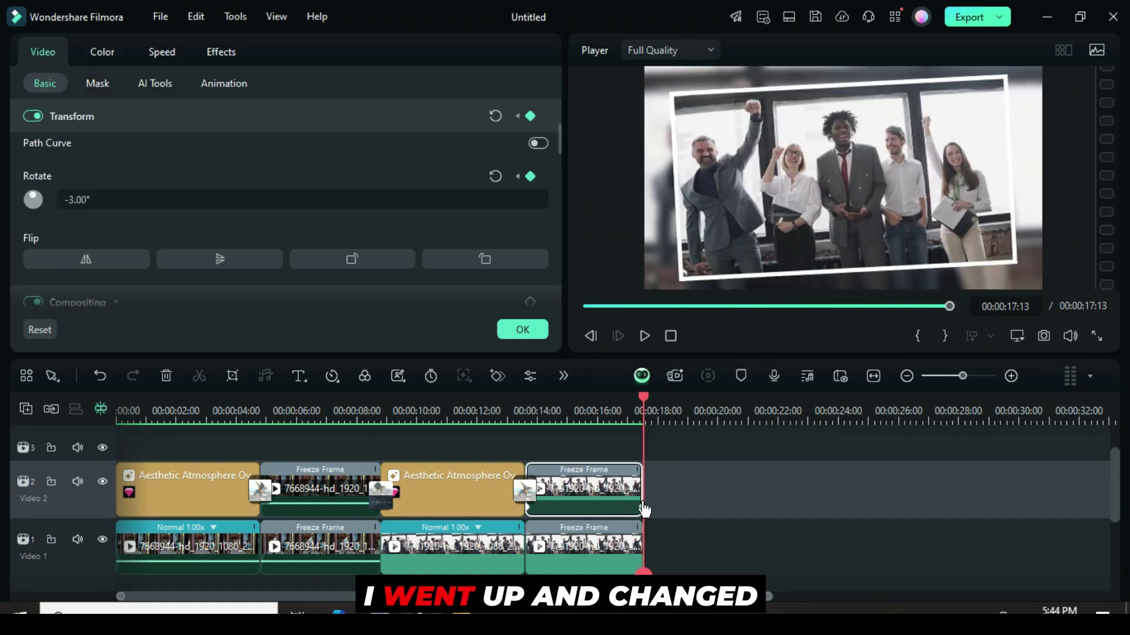
pyautogui.click(76, 200)
pyautogui.click(68, 200)
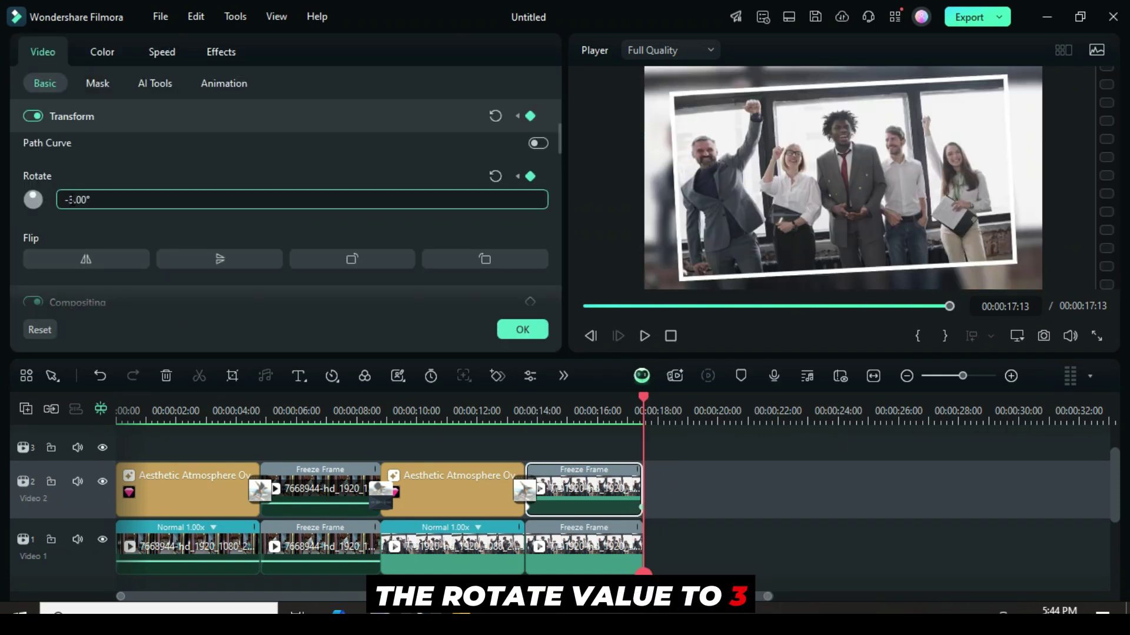
pyautogui.press('BackSpace')
pyautogui.click(98, 168)
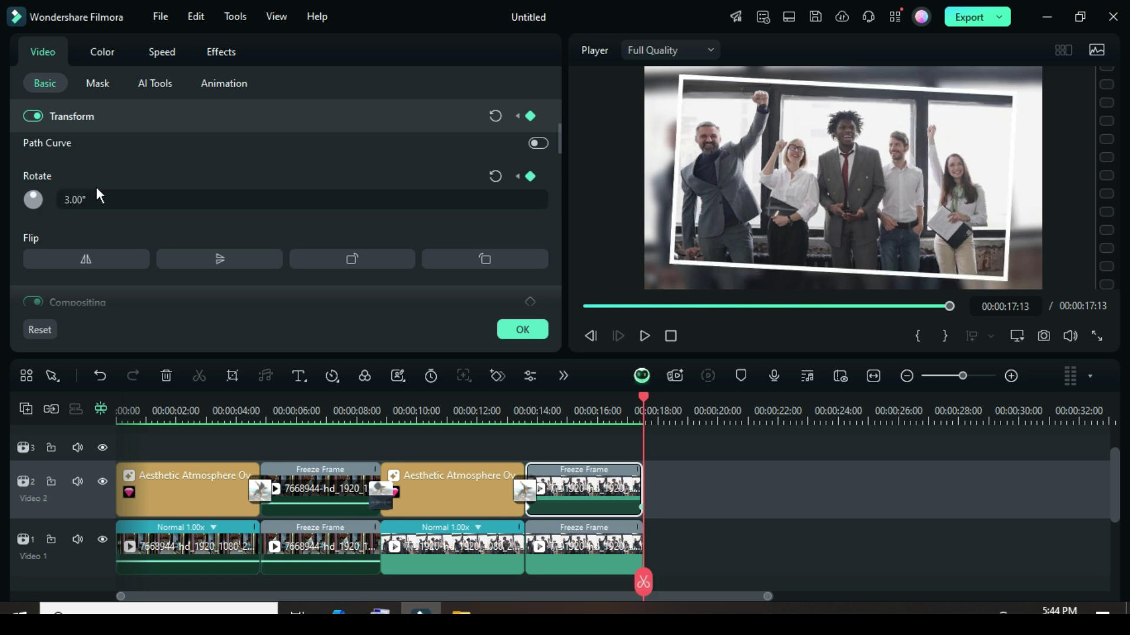